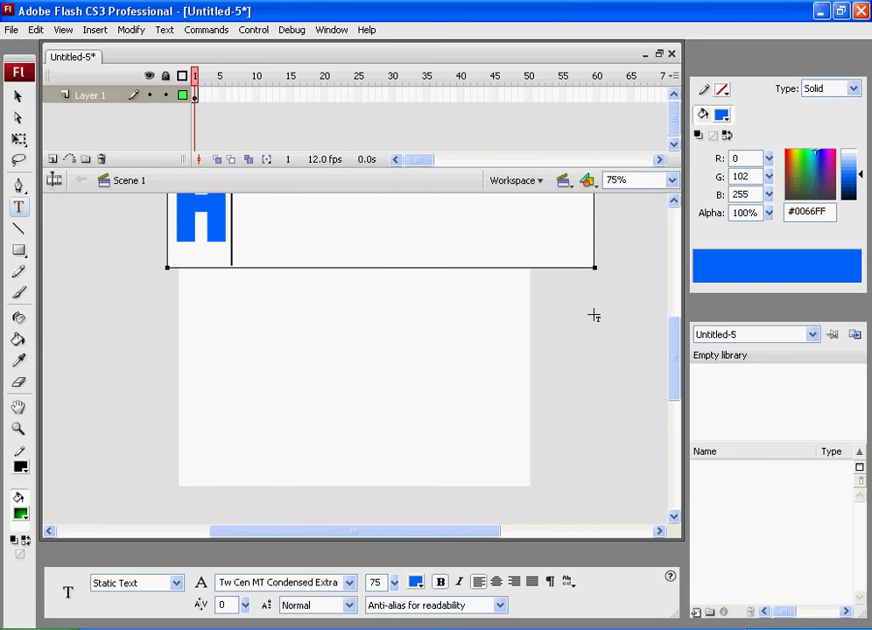
# Finish the large blue text with "Hello" on the first line and the person's name on the second line
pyautogui.press('Return')
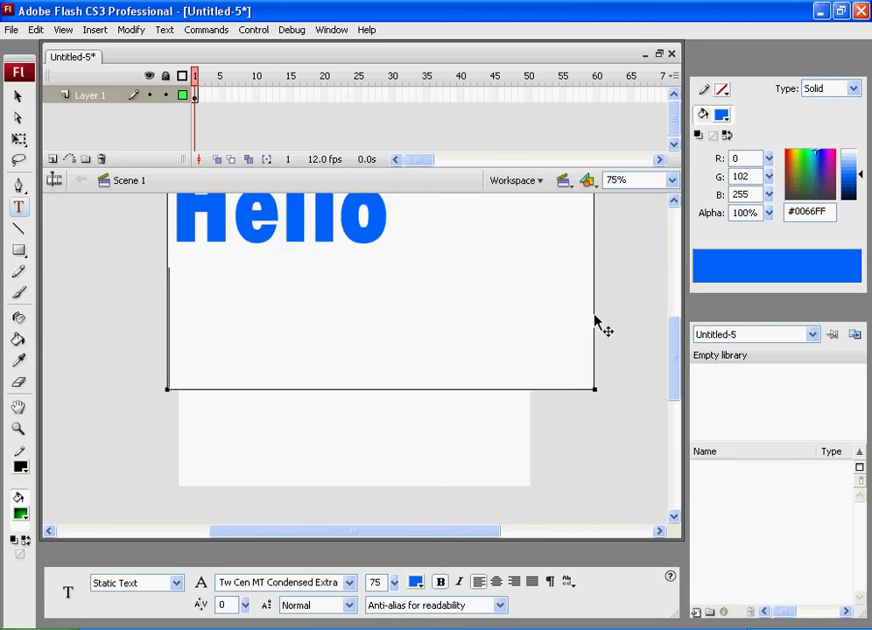
pyautogui.write('Sneha')
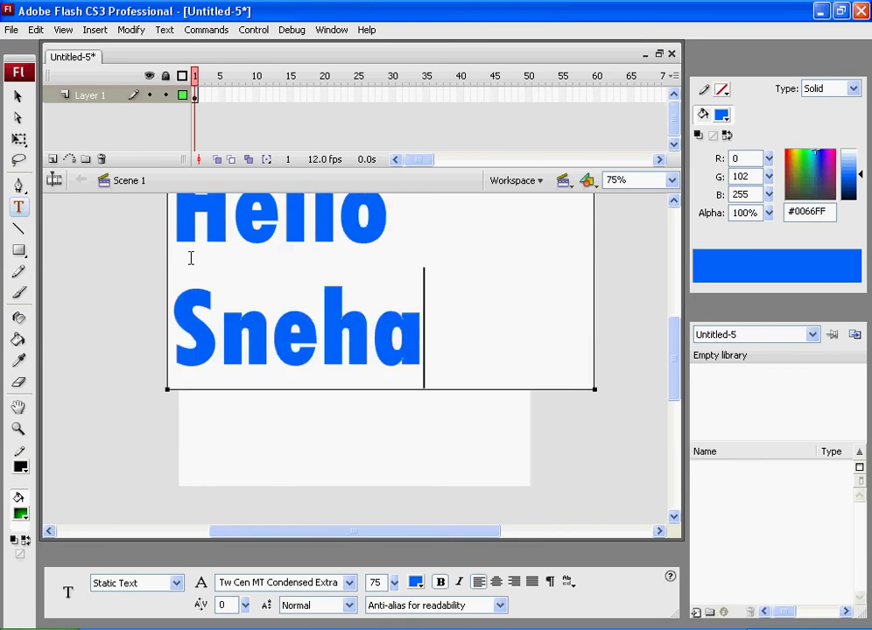
pyautogui.press('Escape')
pyautogui.click(17, 95)
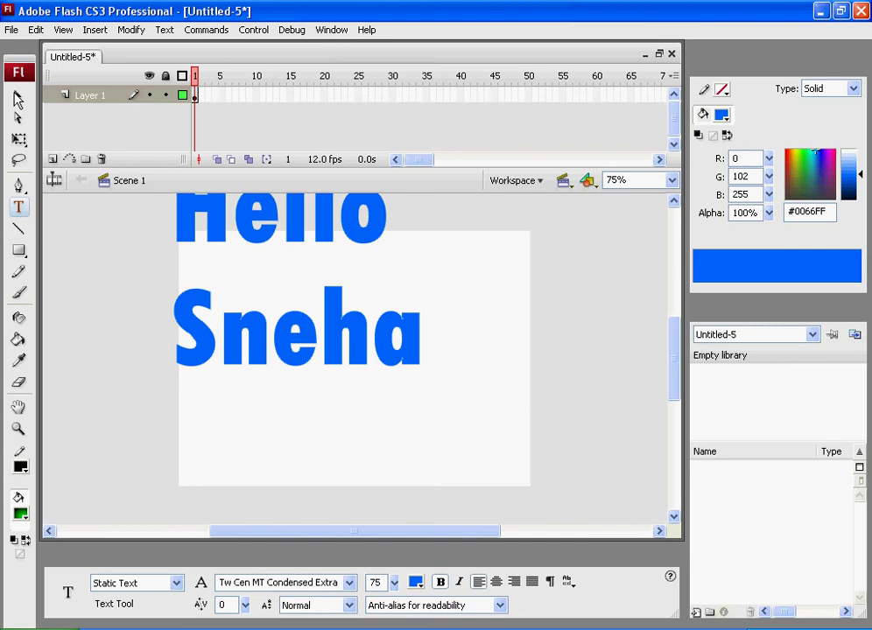
# Move the two-line text block onto the stage and nudge it down until both lines sit within the stage
pyautogui.click(282, 285)
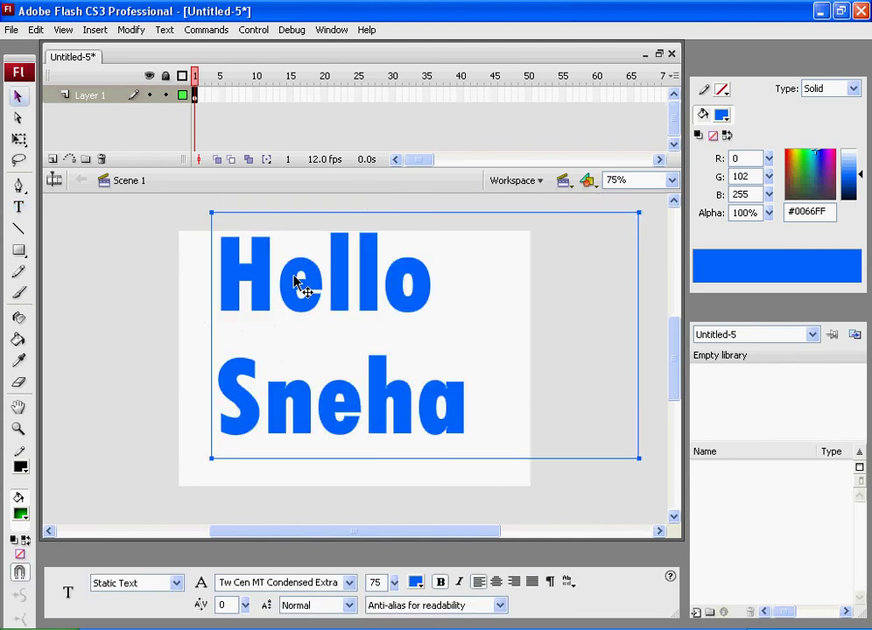
pyautogui.moveTo(267, 281); pyautogui.dragTo(271, 278)
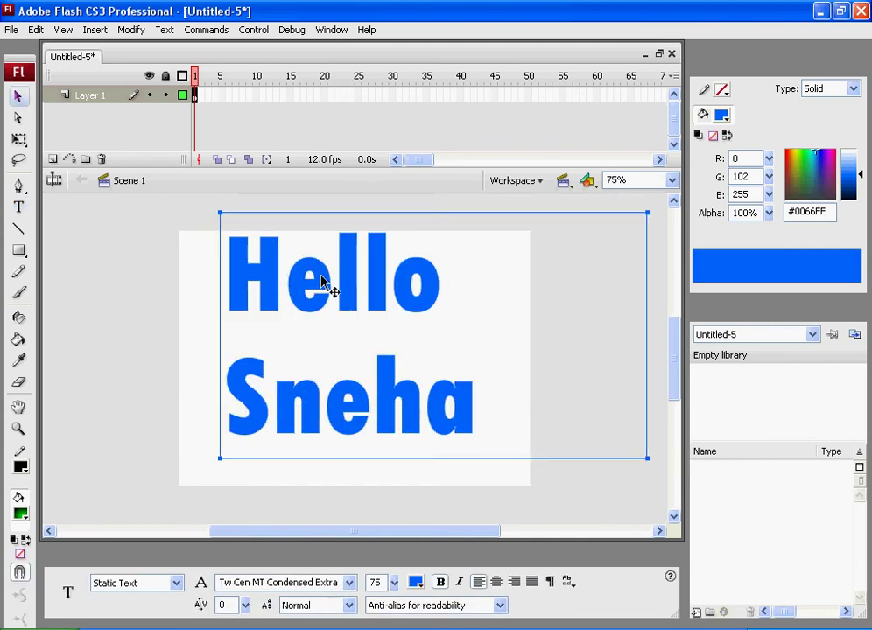
pyautogui.press('Down')
pyautogui.press('Down')
pyautogui.press('Down')
pyautogui.press('Down')
pyautogui.press('Down')
pyautogui.press('Down')
pyautogui.press('Down')
pyautogui.press('Down')
pyautogui.press('Down')
pyautogui.press('Down')
pyautogui.press('Down')
pyautogui.press('Down')
pyautogui.press('Down')
pyautogui.press('Down')
pyautogui.press('Down')
pyautogui.press('Down')
pyautogui.press('Down')
pyautogui.press('Down')
pyautogui.press('Down')
pyautogui.press('Down')
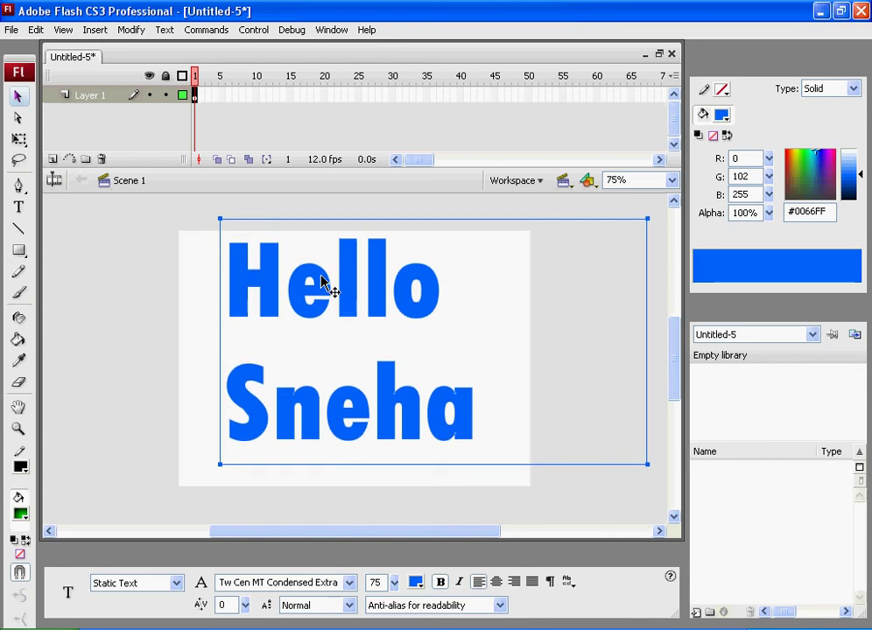
# Rename the text's layer as TEXT
pyautogui.click(140, 243)
pyautogui.click(88, 97)
pyautogui.doubleClick(91, 94)
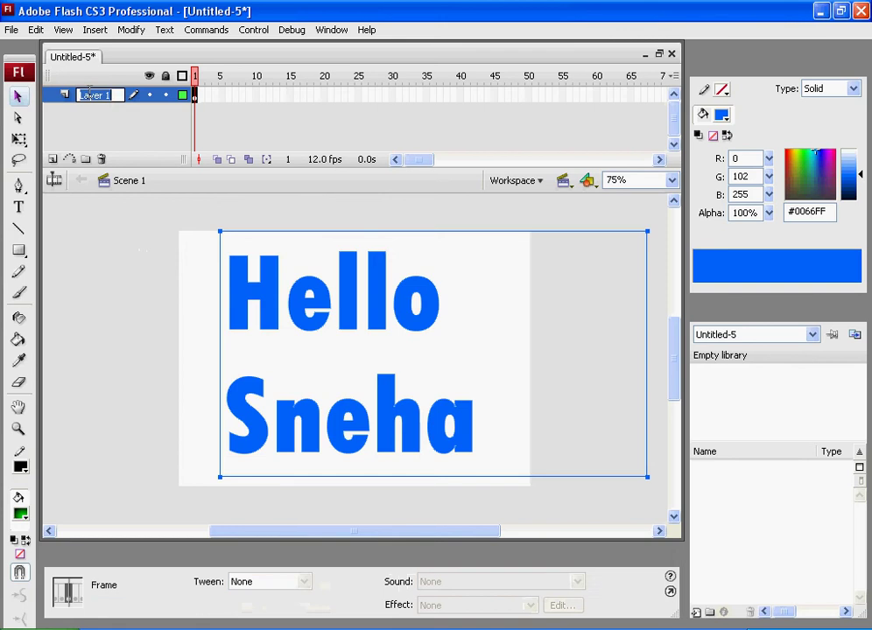
pyautogui.write('TEXT')
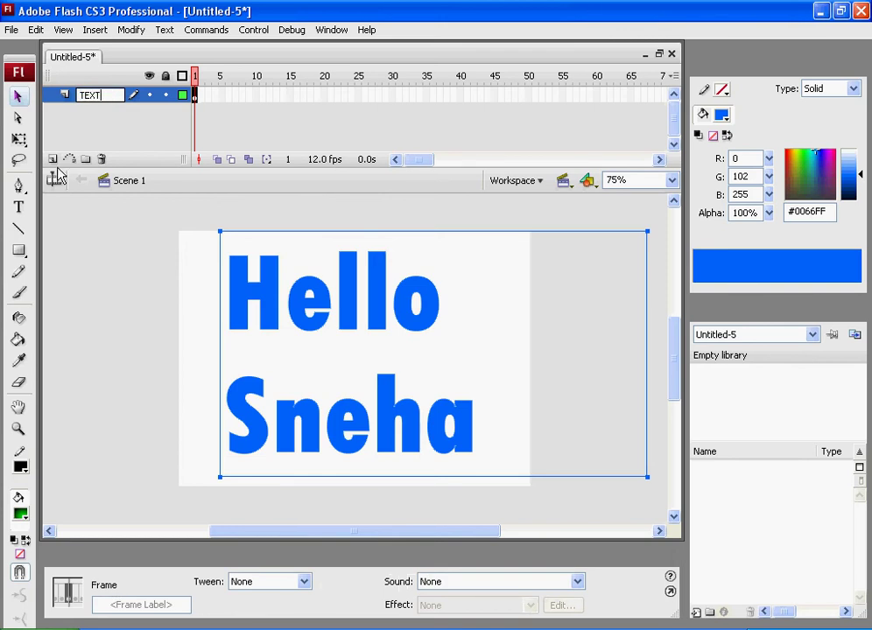
pyautogui.click(107, 243)
# Add a new layer above TEXT and name it MASK1
pyautogui.click(53, 159)
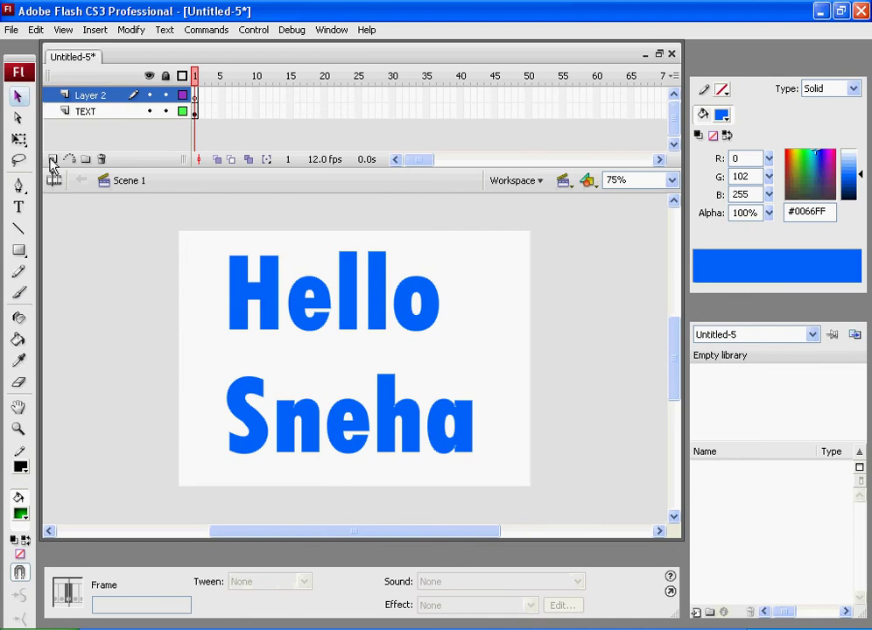
pyautogui.doubleClick(98, 95)
pyautogui.write('MASK1')
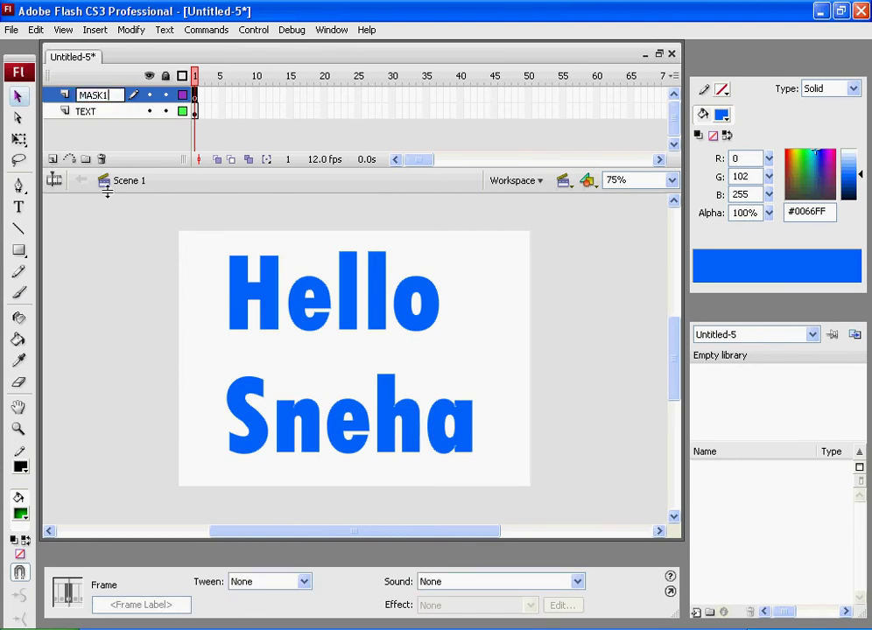
pyautogui.click(101, 136)
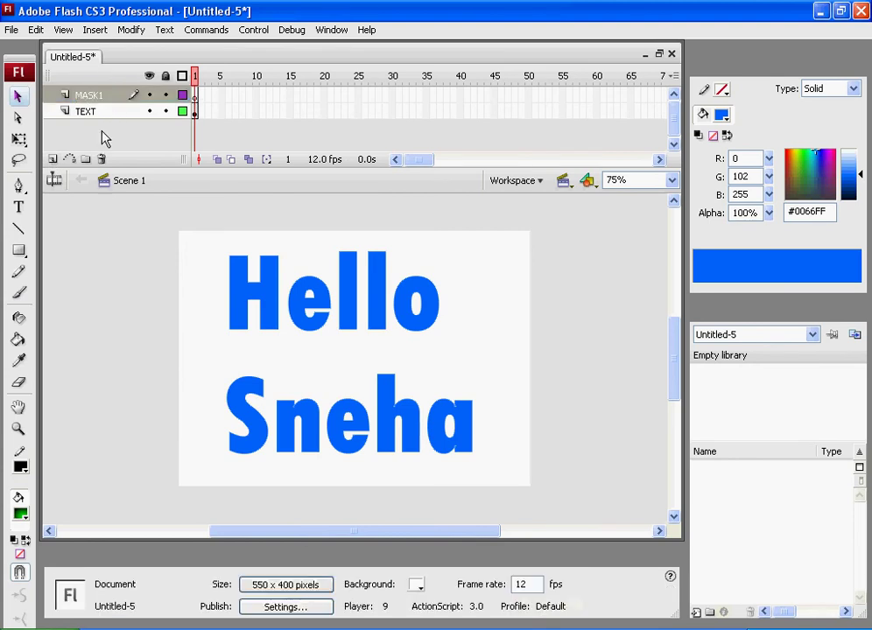
# Move the TEXT layer above MASK1 and turn it into a mask layer over MASK1
pyautogui.moveTo(71, 113); pyautogui.dragTo(101, 88)
pyautogui.click(120, 290)
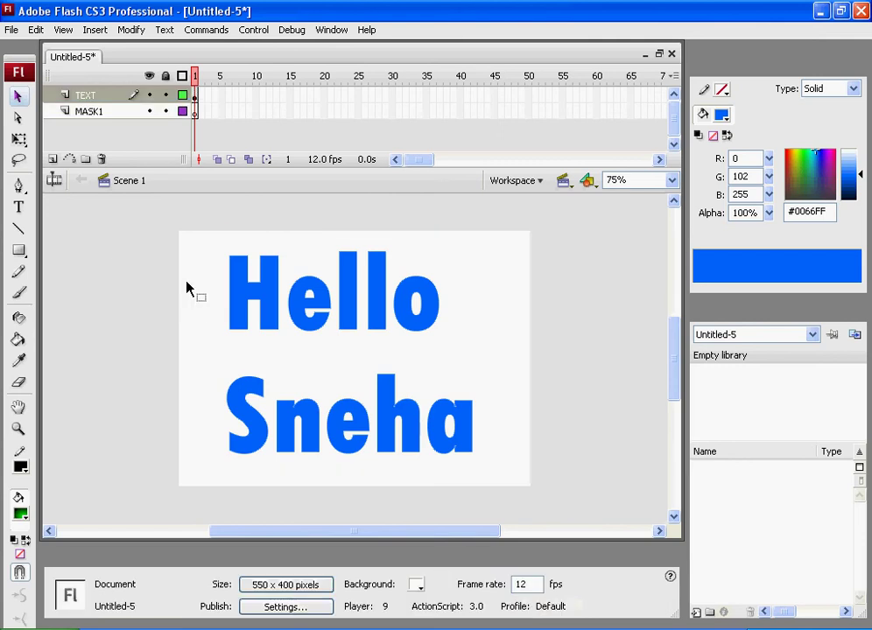
pyautogui.rightClick(90, 97)
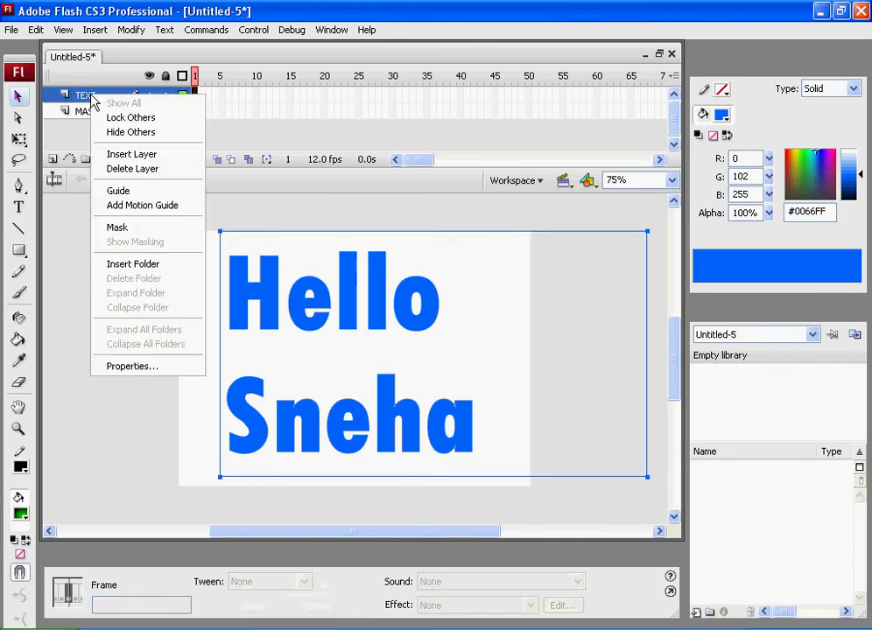
pyautogui.click(147, 229)
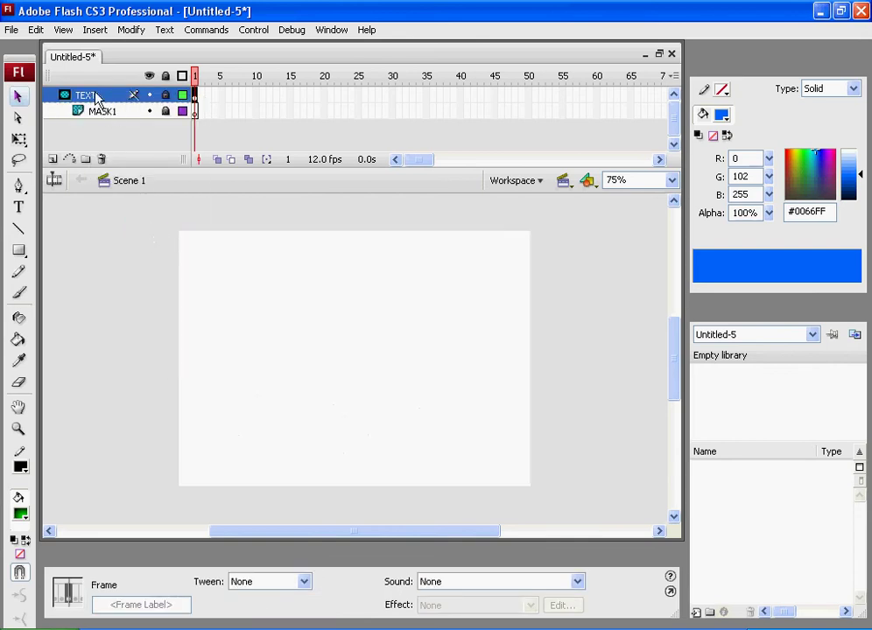
# Switch the TEXT layer's masking off and turn it back on
pyautogui.rightClick(96, 97)
pyautogui.click(143, 227)
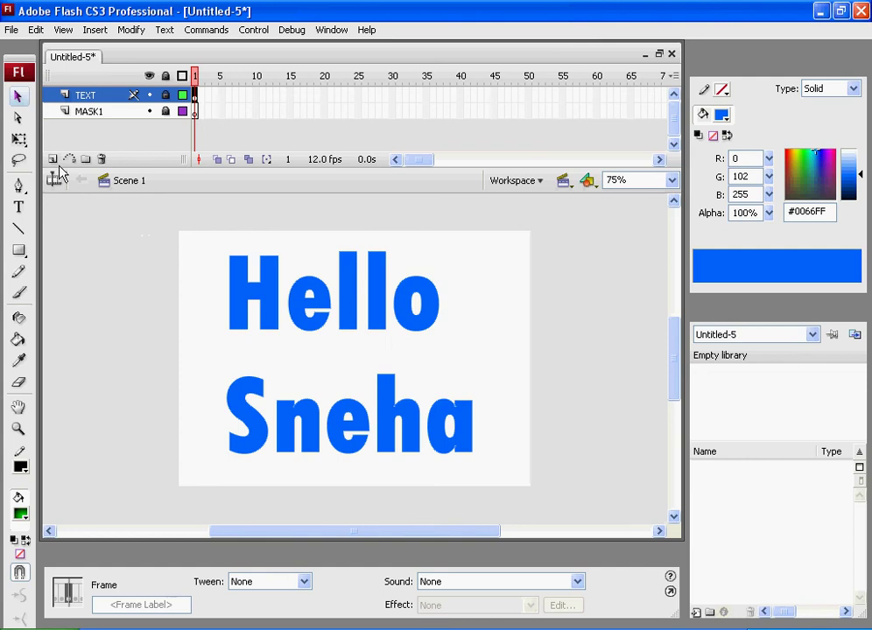
pyautogui.click(161, 271)
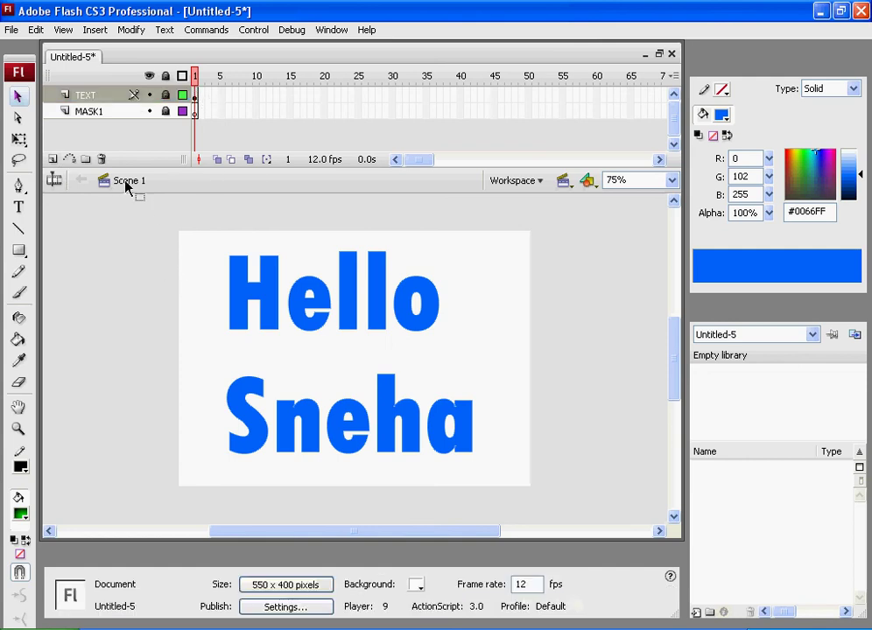
pyautogui.rightClick(94, 101)
pyautogui.click(142, 228)
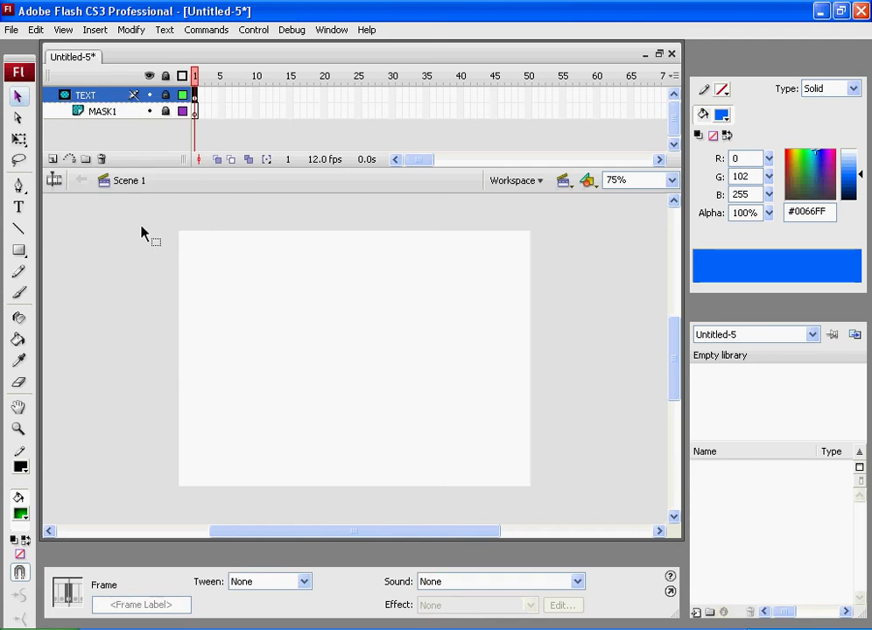
pyautogui.click(52, 159)
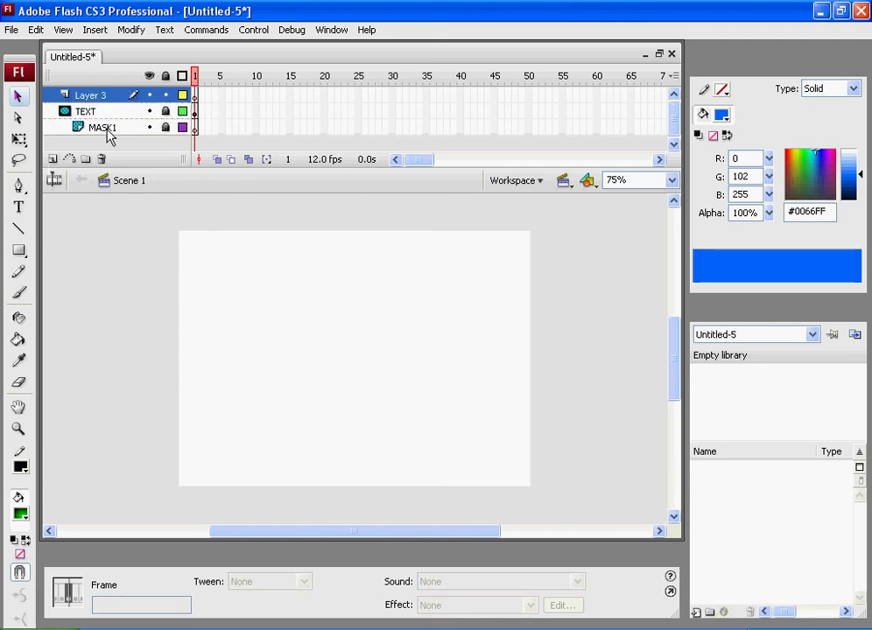
pyautogui.click(93, 99)
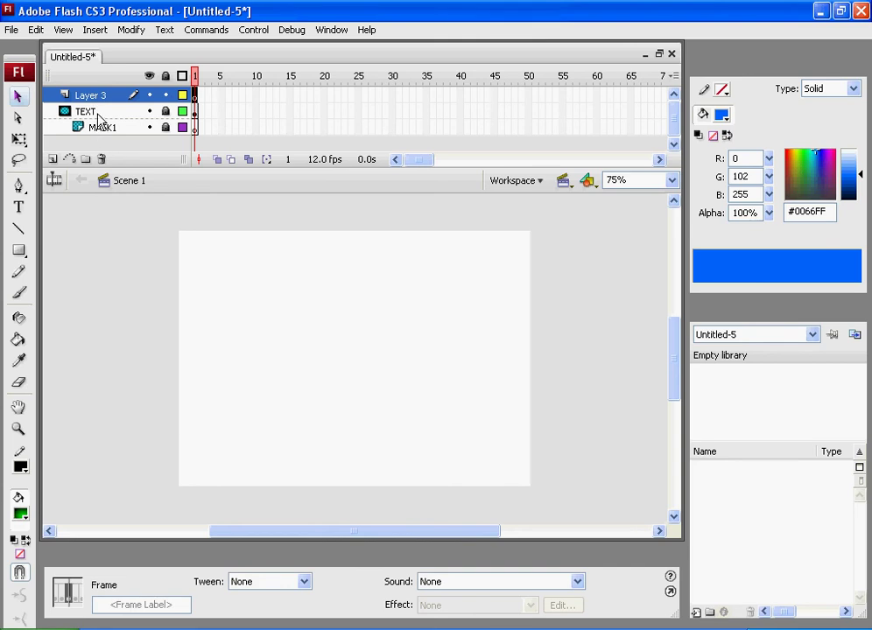
pyautogui.moveTo(98, 115); pyautogui.dragTo(102, 94)
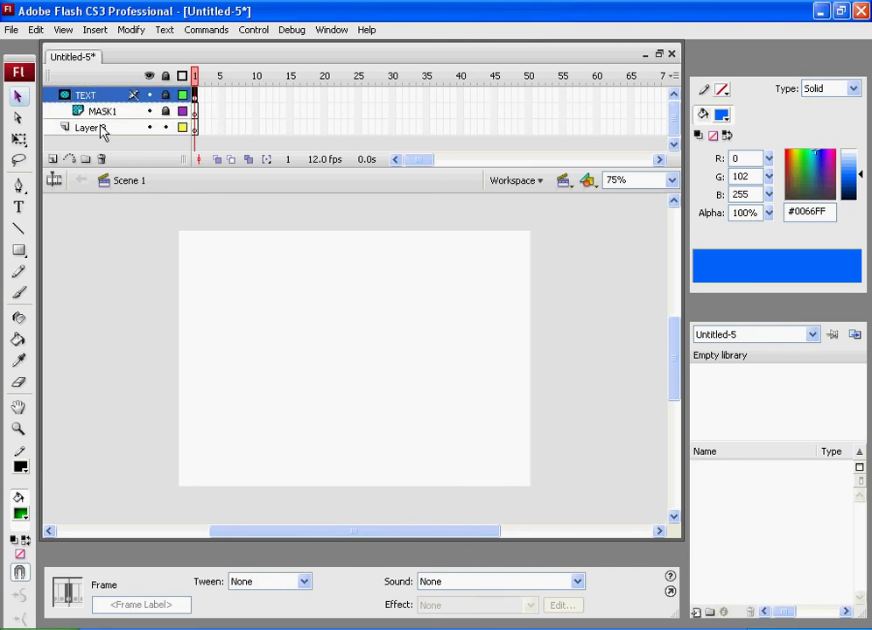
pyautogui.click(88, 131)
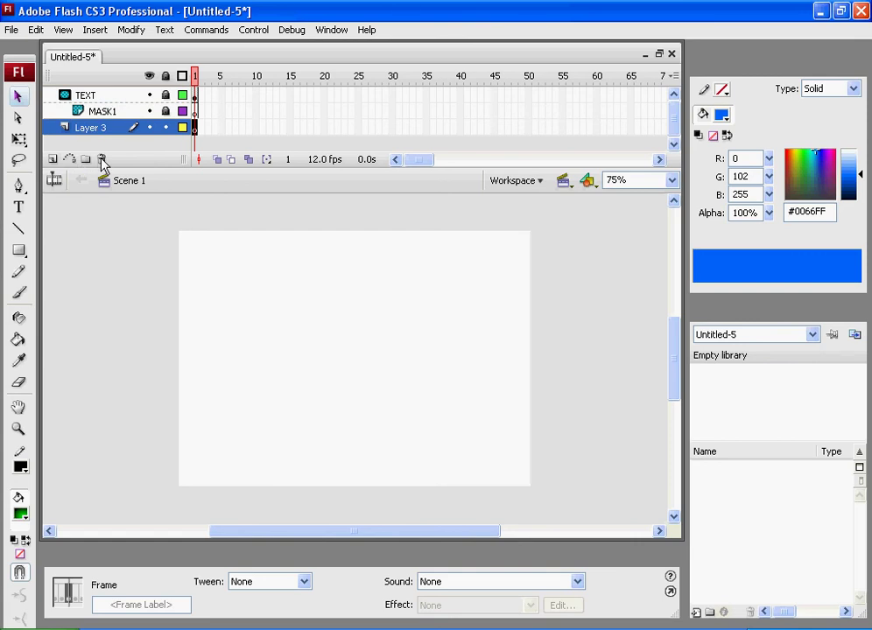
pyautogui.click(101, 160)
# Add another masked layer between TEXT and MASK1 and name it MASK2
pyautogui.click(52, 159)
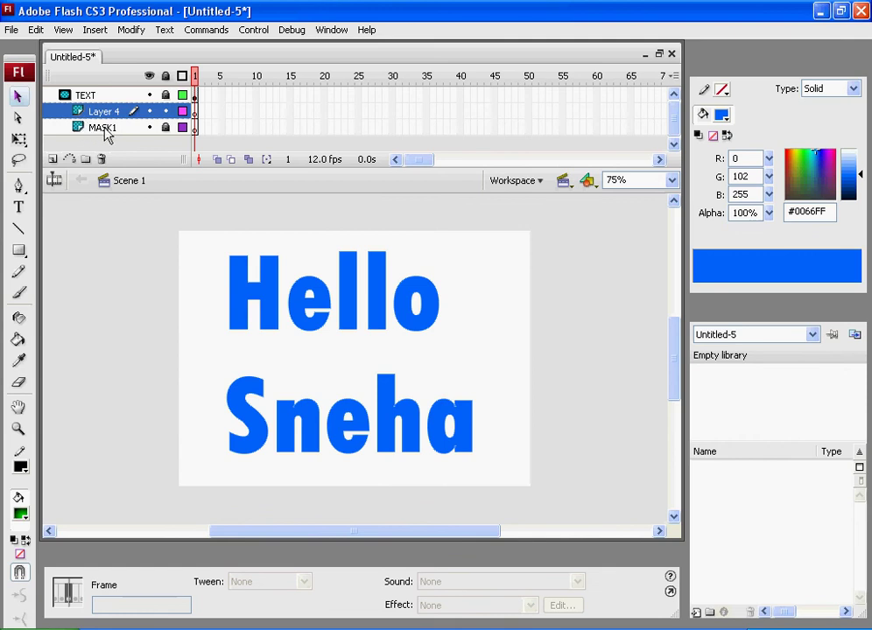
pyautogui.click(105, 128)
pyautogui.doubleClick(107, 111)
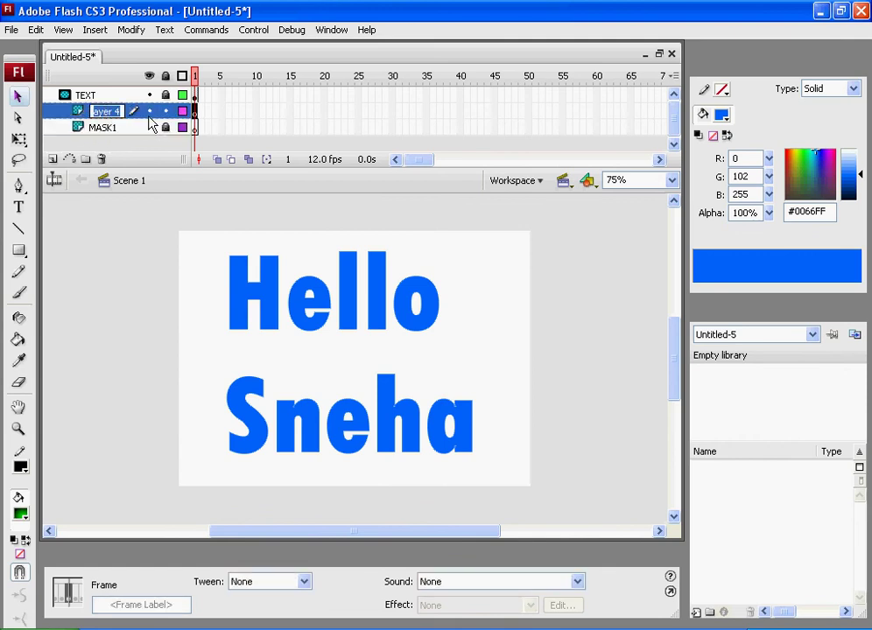
pyautogui.write('MASK2')
pyautogui.click(112, 248)
# On frame 1 of MASK2, draw a wide rectangle with a red-to-black radial gradient fill just left of the stage, level with "Hello"
pyautogui.click(190, 111)
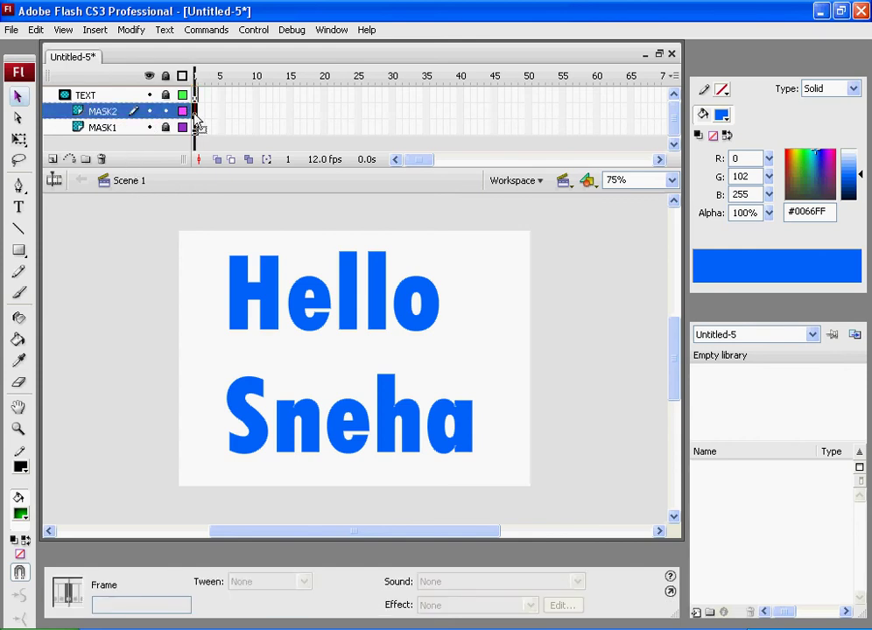
pyautogui.moveTo(326, 531); pyautogui.dragTo(210, 531)
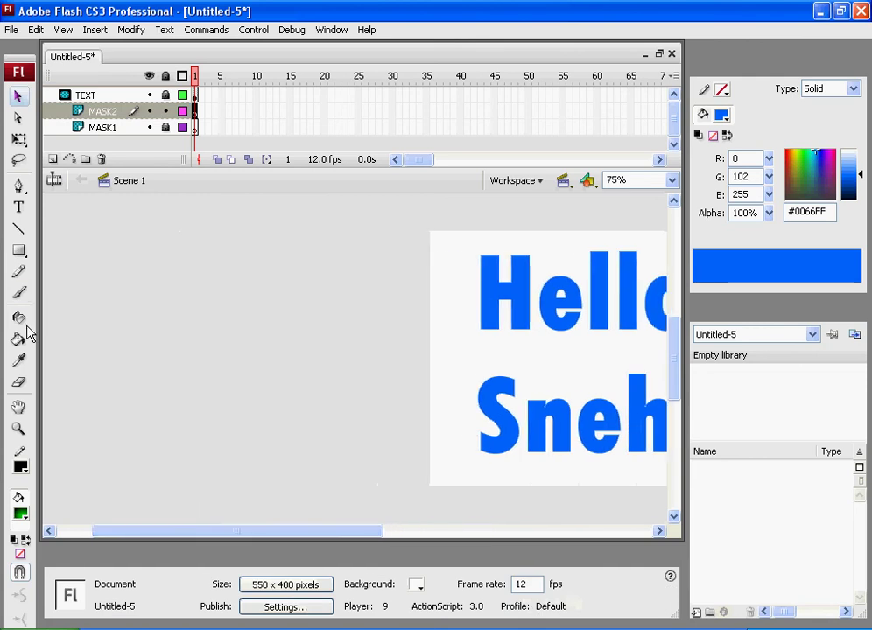
pyautogui.click(19, 251)
pyautogui.click(21, 516)
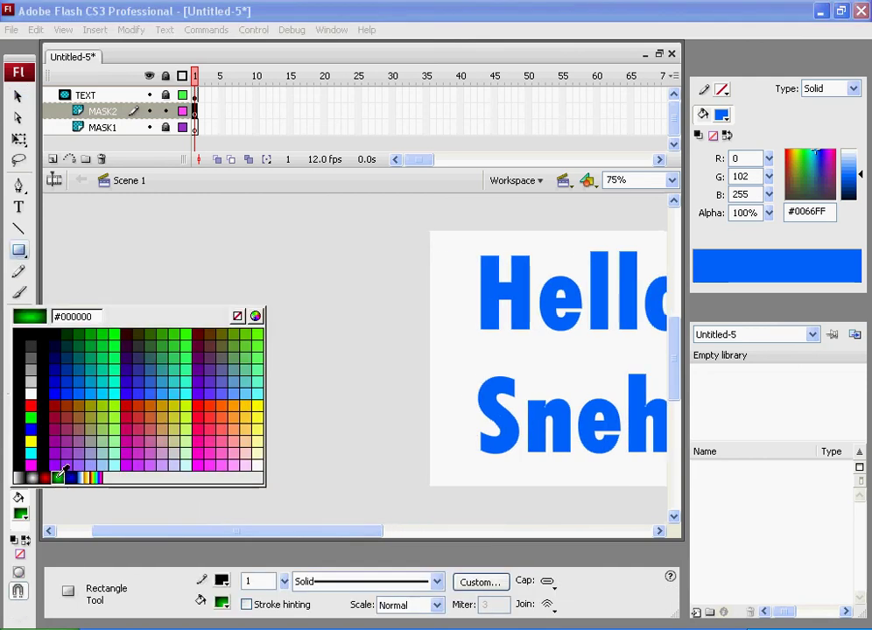
pyautogui.click(61, 474)
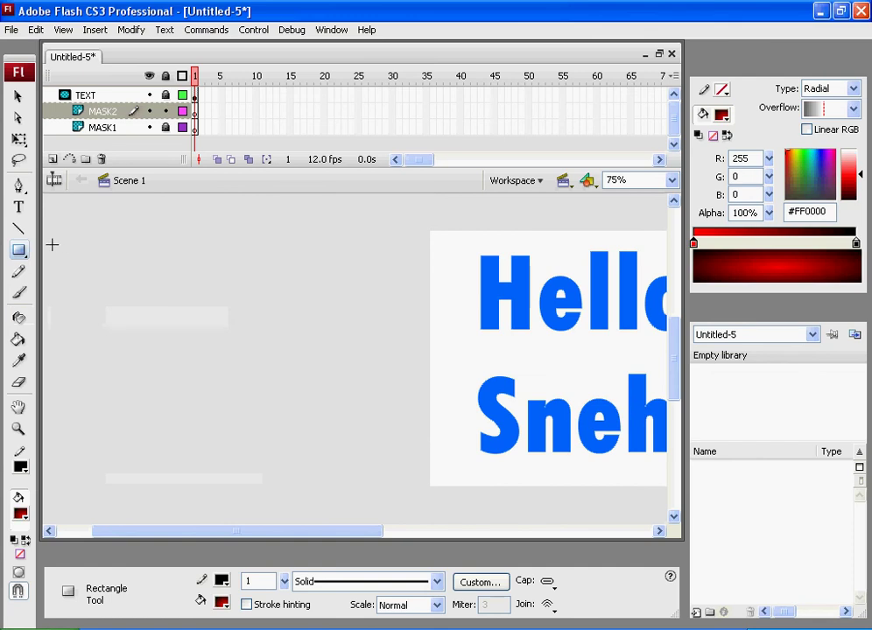
pyautogui.moveTo(53, 238); pyautogui.dragTo(428, 333)
# Stretch the gradient rectangle leftward with Free Transform to about 1075 px wide, leaving its right end at the stage's left edge
pyautogui.click(671, 179)
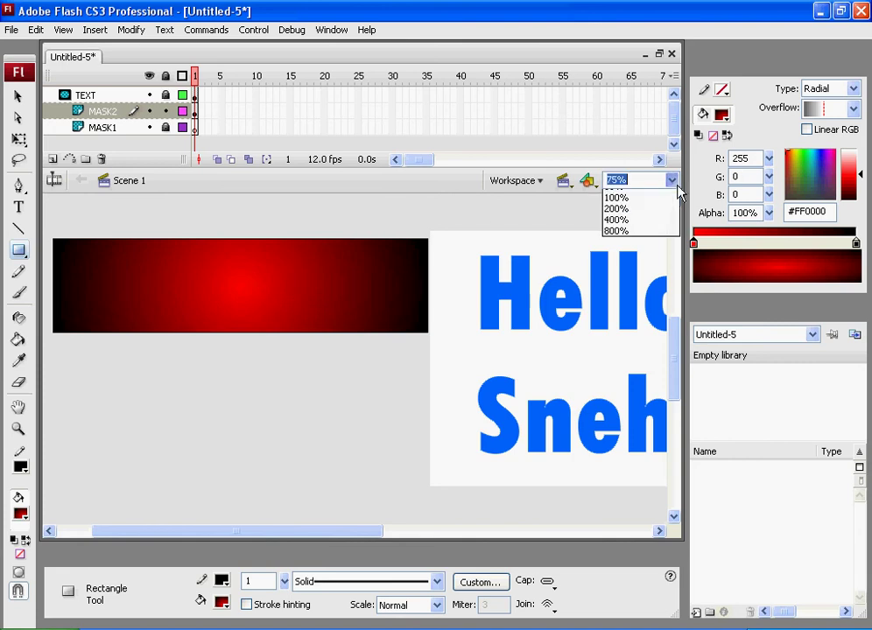
pyautogui.click(630, 231)
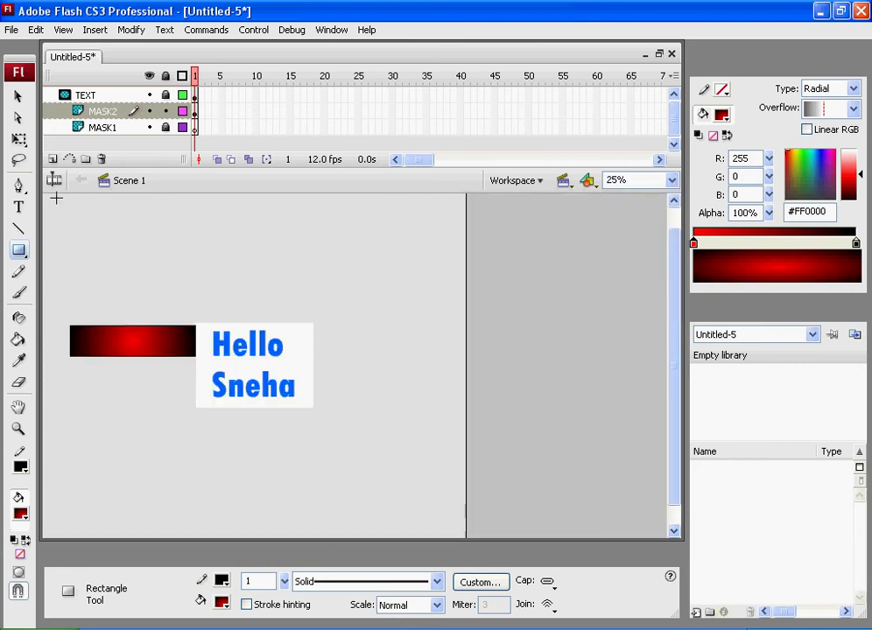
pyautogui.click(17, 96)
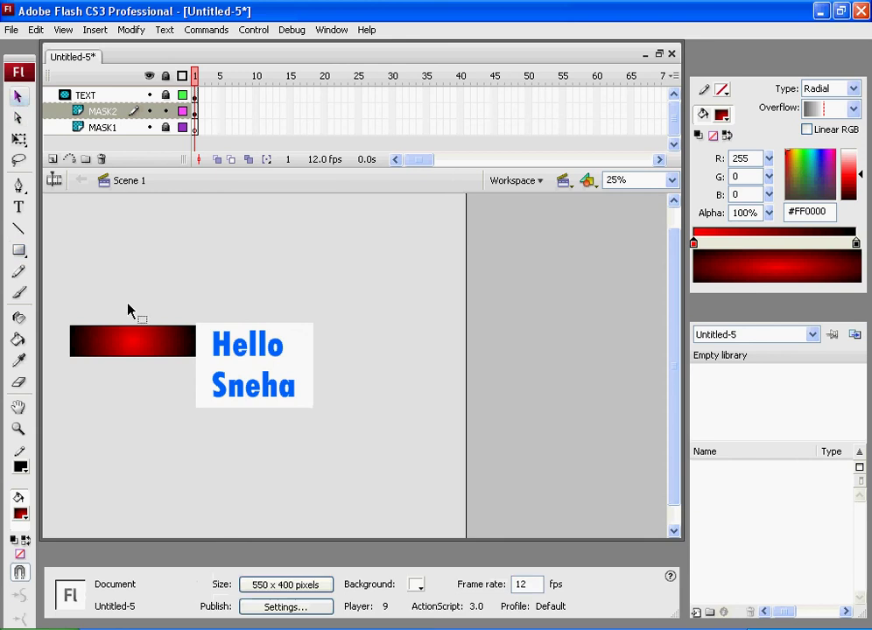
pyautogui.click(133, 335)
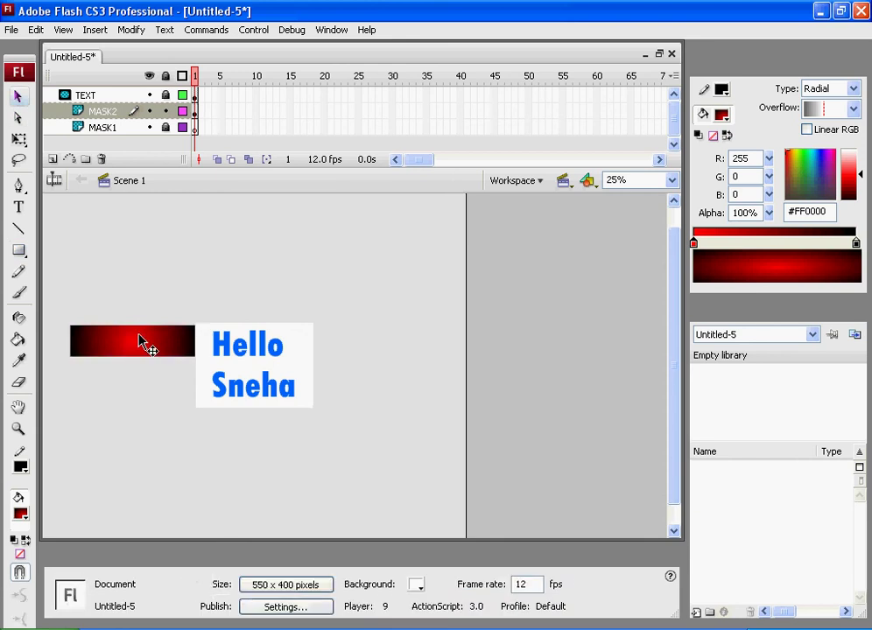
pyautogui.click(19, 139)
pyautogui.click(86, 342)
pyautogui.moveTo(70, 342); pyautogui.dragTo(33, 332)
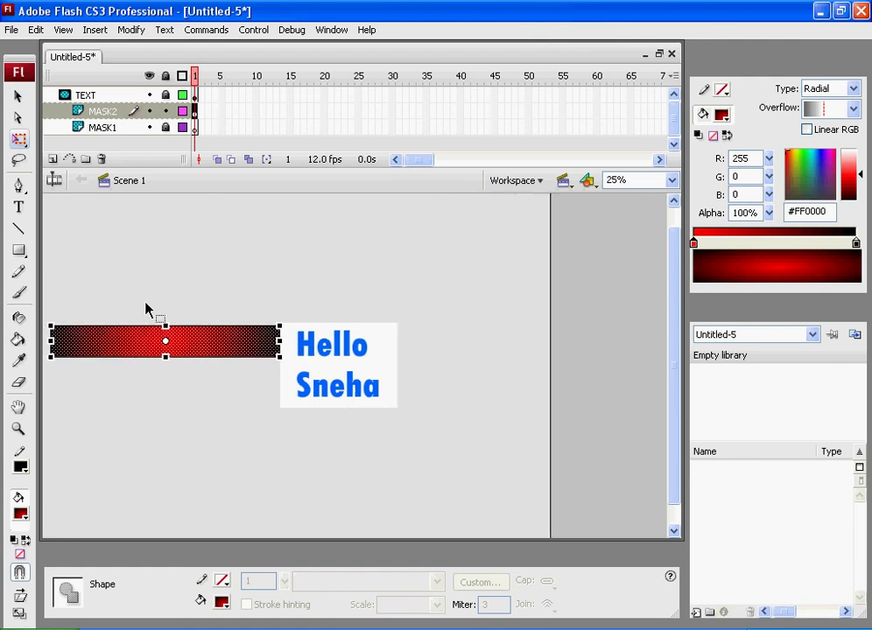
pyautogui.click(215, 298)
pyautogui.click(237, 352)
pyautogui.click(313, 264)
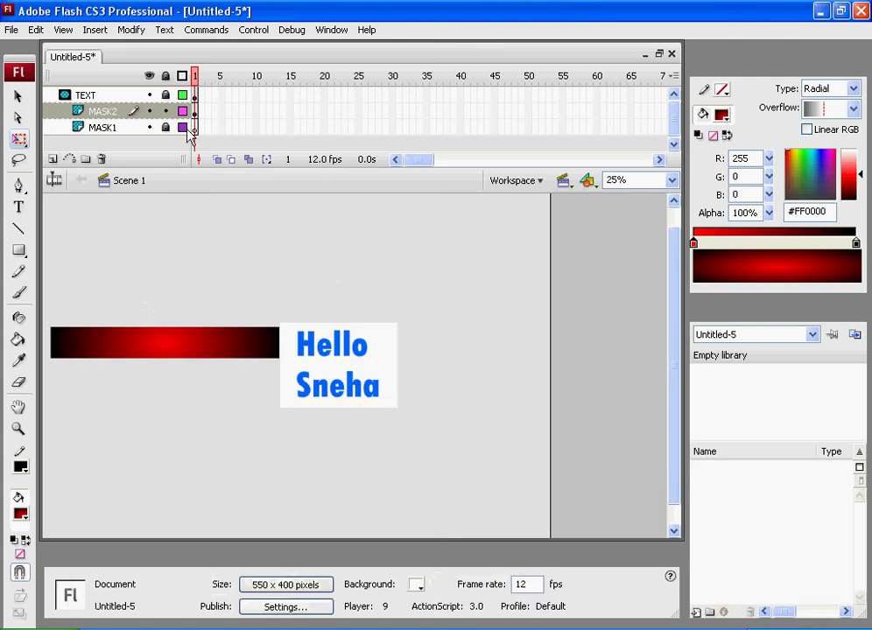
# Check the size and position values of the red gradient rectangle on MASK2
pyautogui.click(172, 343)
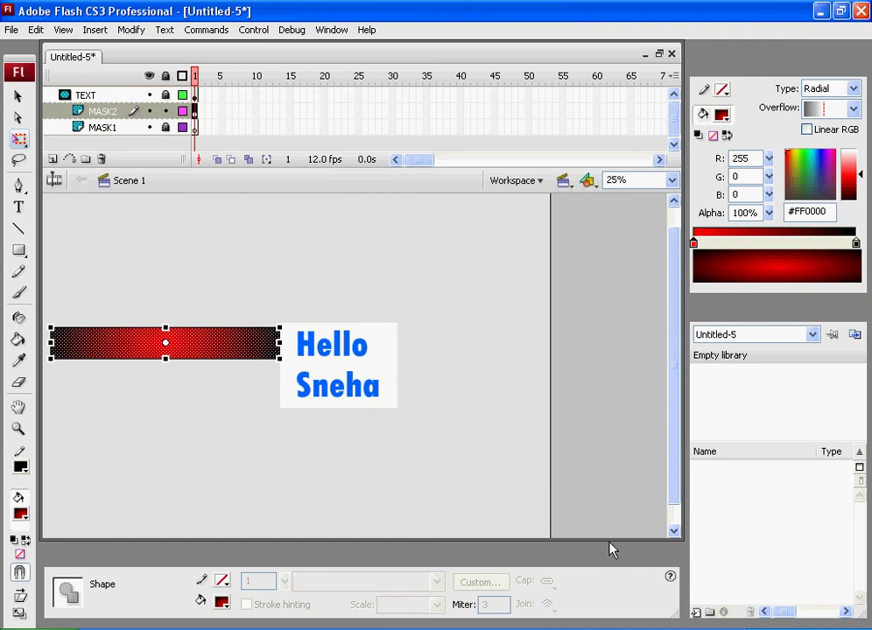
pyautogui.moveTo(609, 541); pyautogui.dragTo(609, 447)
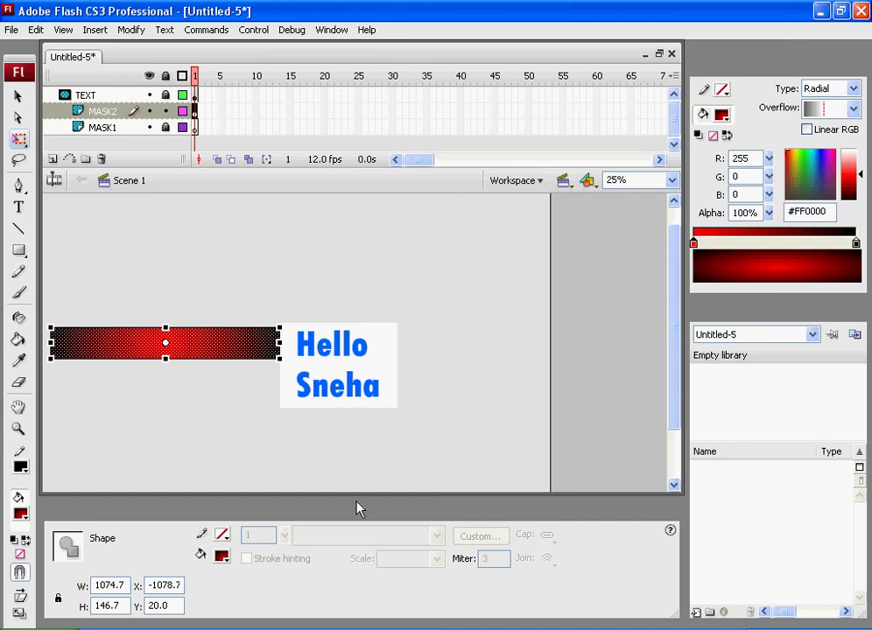
pyautogui.moveTo(207, 502); pyautogui.dragTo(201, 565)
pyautogui.click(260, 424)
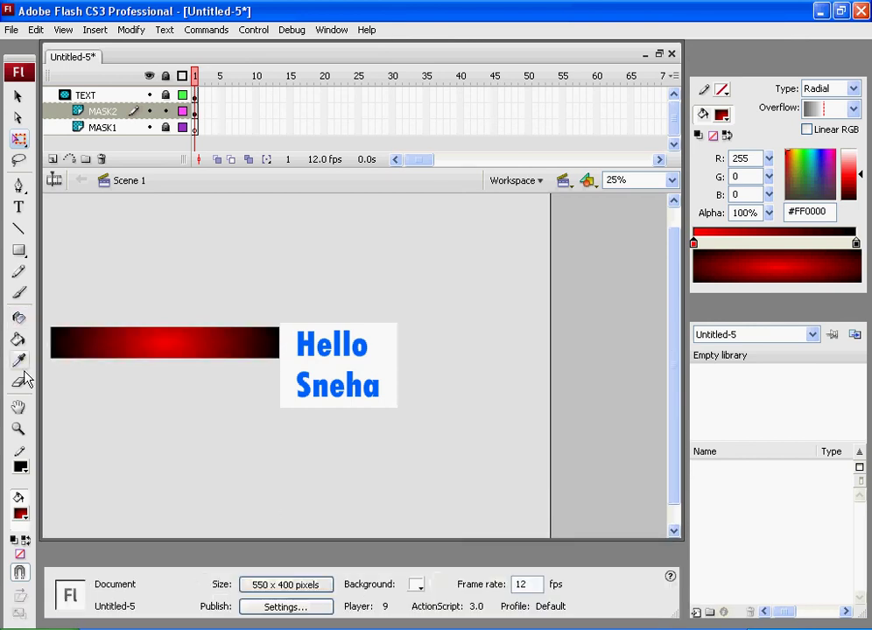
# On frame 1 of MASK1, draw a wide gradient rectangle just right of the stage, level with the second text line
pyautogui.click(19, 251)
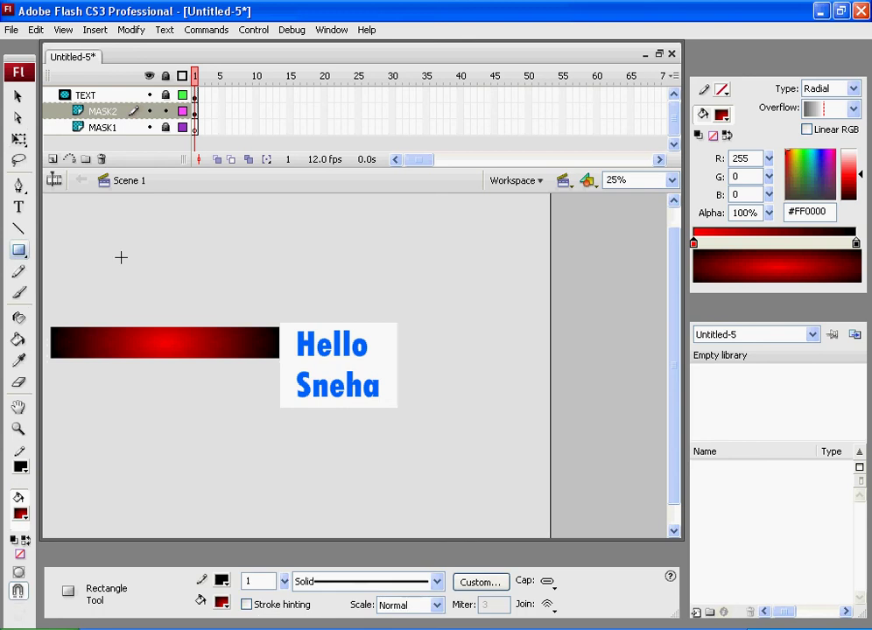
pyautogui.click(197, 129)
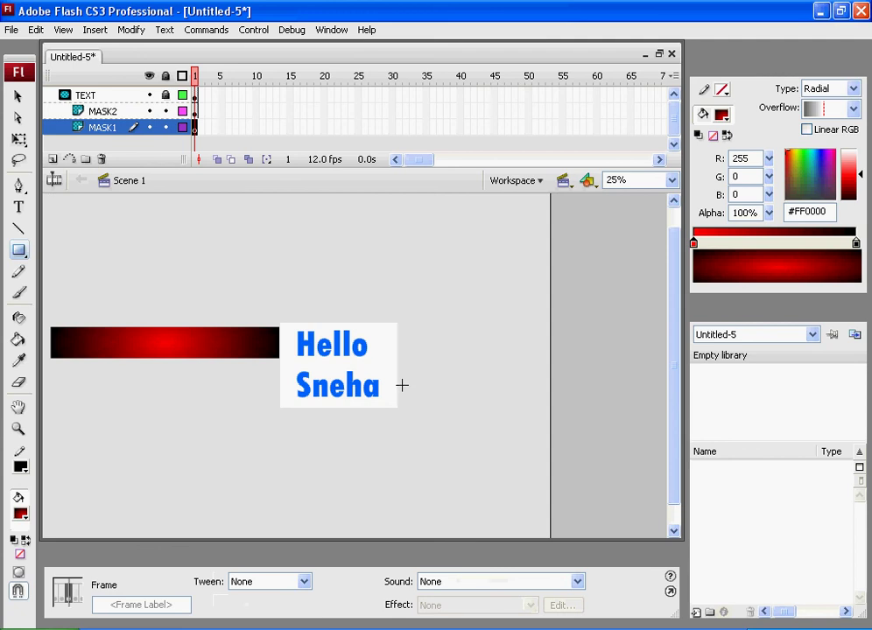
pyautogui.moveTo(402, 375); pyautogui.dragTo(656, 405)
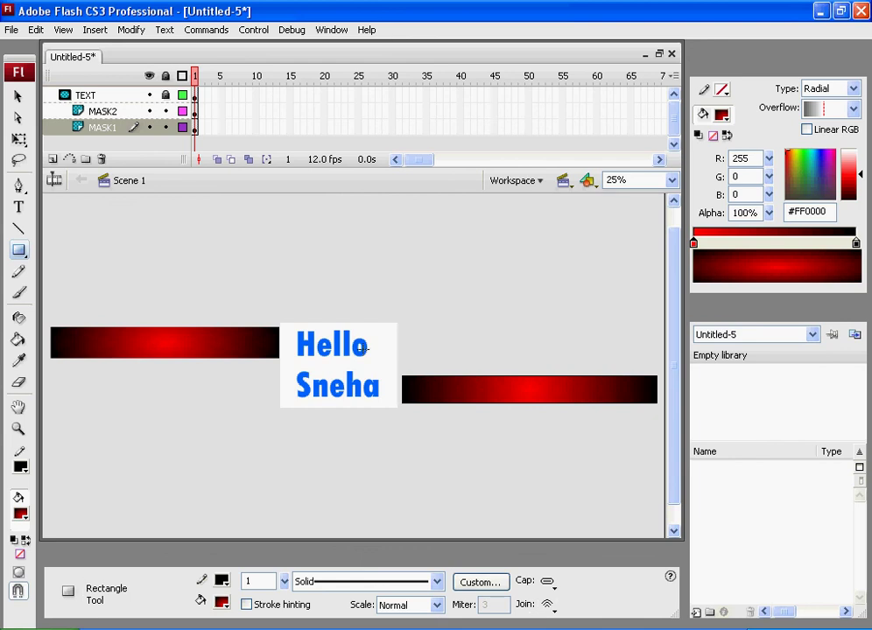
# Change the MASK1 rectangle's fill to the green-to-black radial gradient
pyautogui.press('v')
pyautogui.click(501, 383)
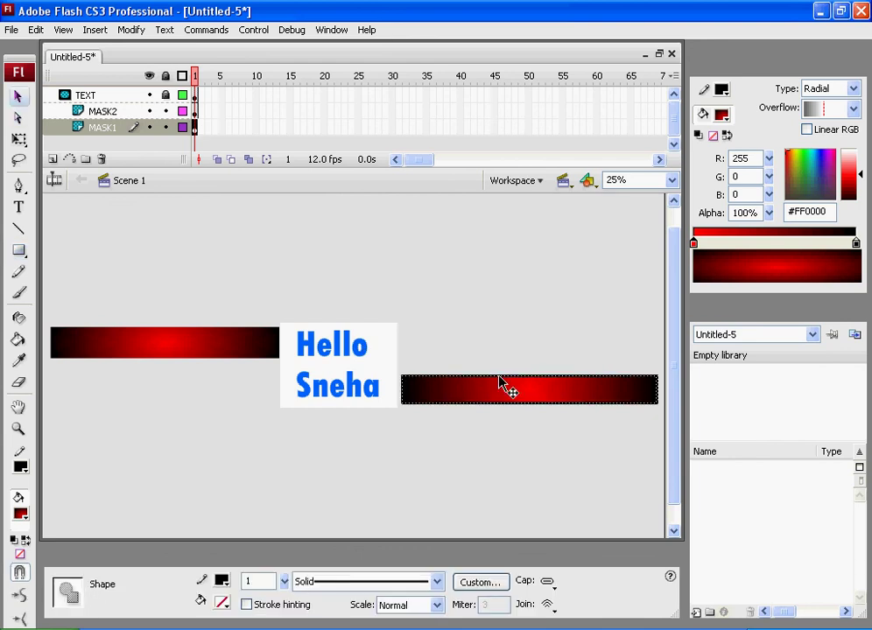
pyautogui.click(21, 514)
pyautogui.click(48, 473)
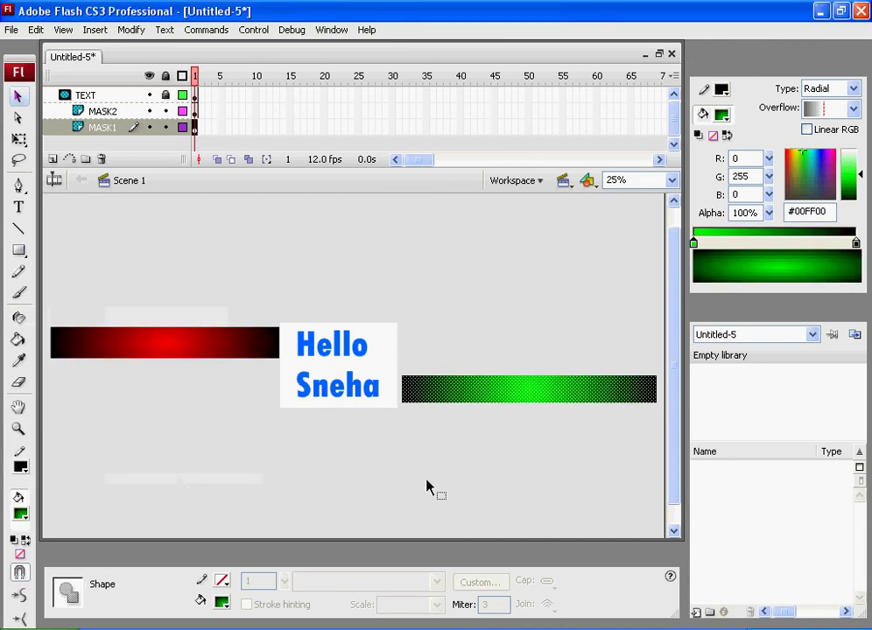
# Make the green rectangle taller with Free Transform and shift it down slightly so it spans the second text line's height
pyautogui.click(457, 419)
pyautogui.click(469, 401)
pyautogui.press('q')
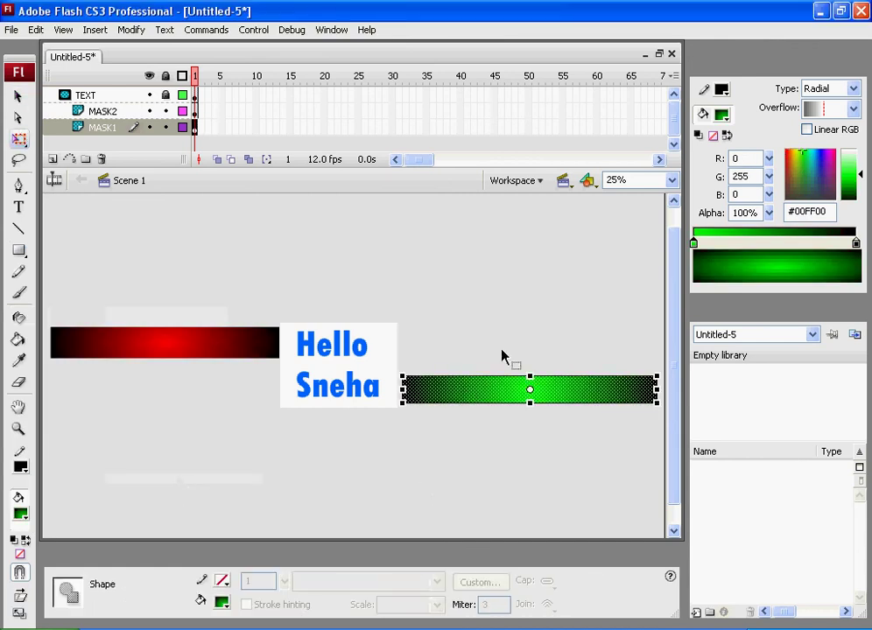
pyautogui.moveTo(528, 373); pyautogui.dragTo(524, 367)
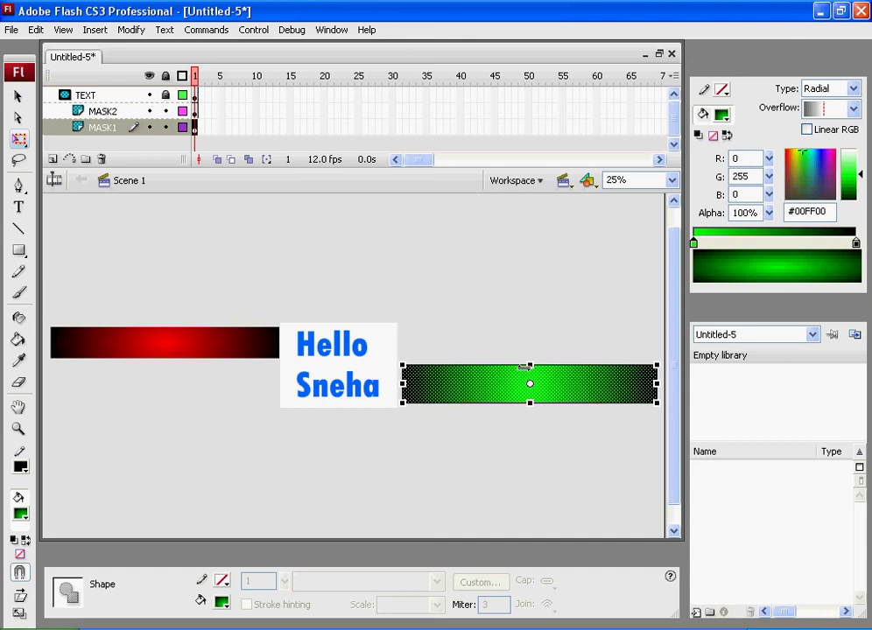
pyautogui.click(486, 435)
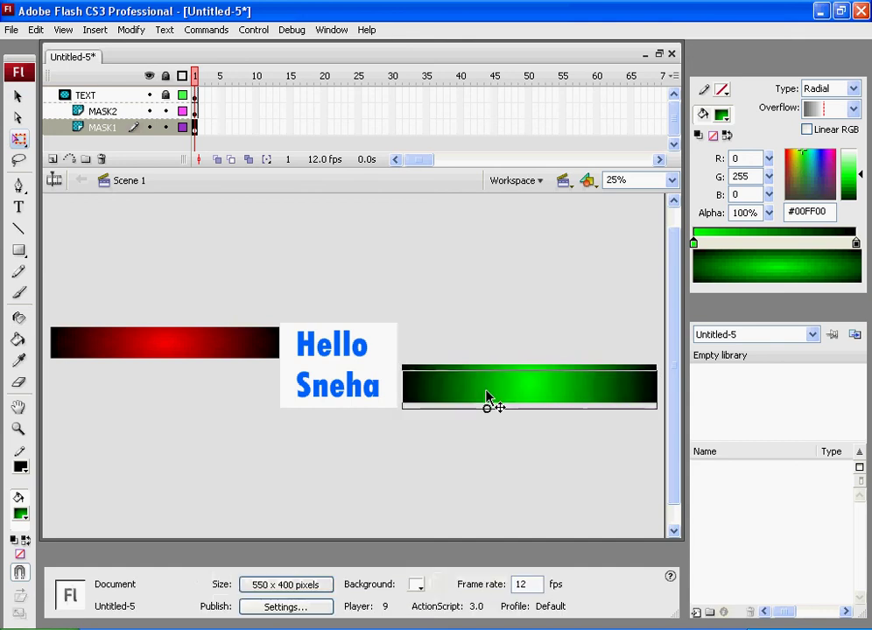
pyautogui.moveTo(486, 396); pyautogui.dragTo(487, 402)
pyautogui.click(502, 347)
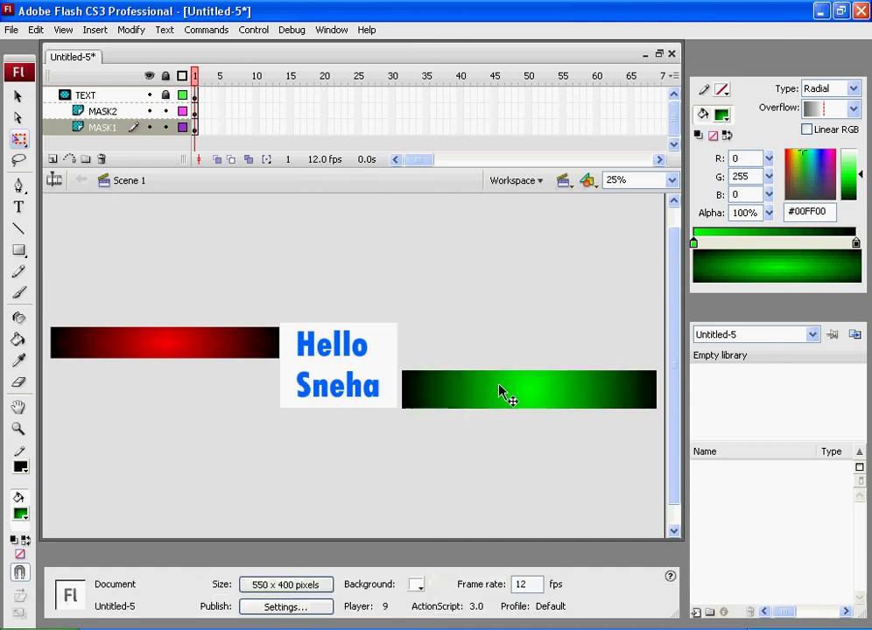
# Extend the TEXT, MASK2 and MASK1 layers to frame 50
pyautogui.click(194, 127)
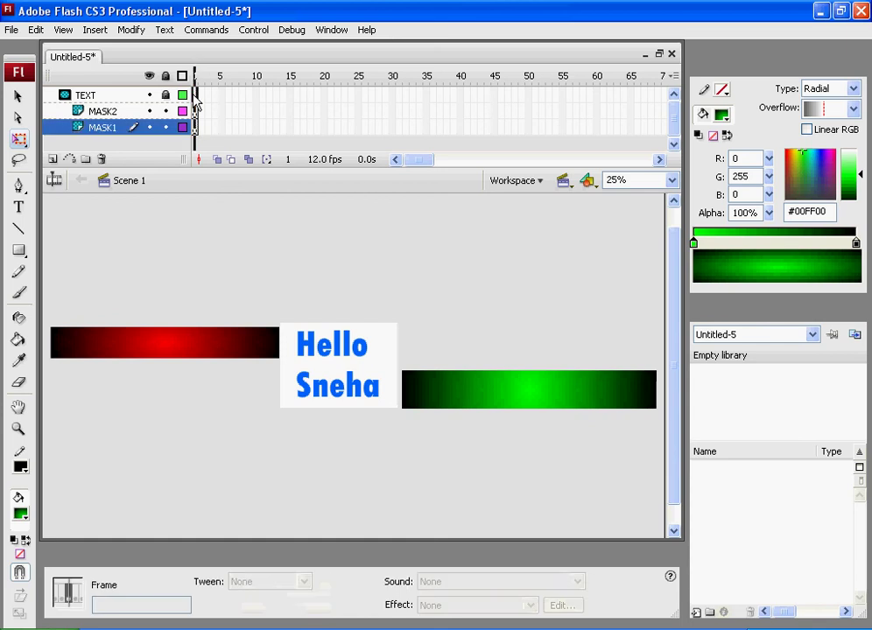
pyautogui.click(88, 94)
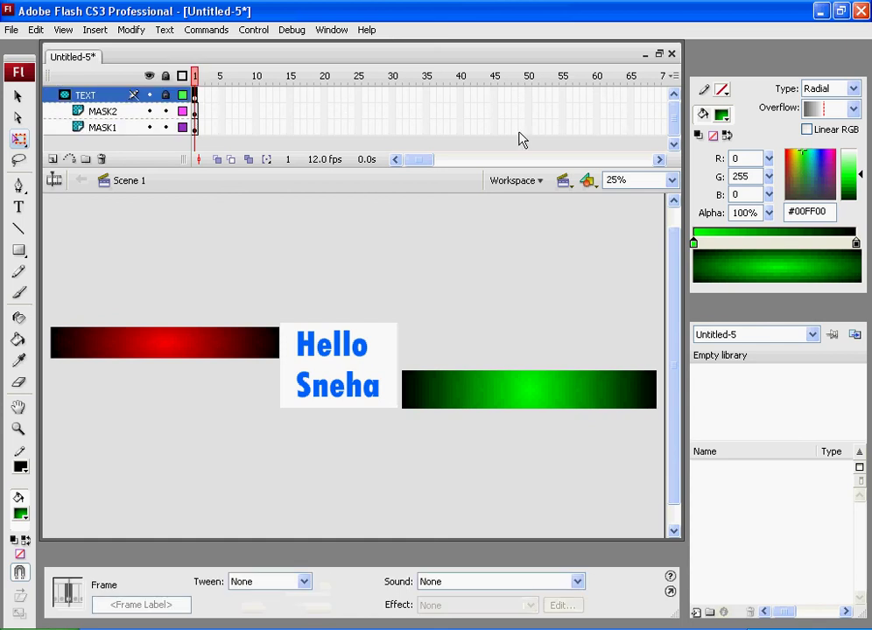
pyautogui.moveTo(429, 162); pyautogui.dragTo(433, 162)
pyautogui.click(530, 96)
pyautogui.press('F5')
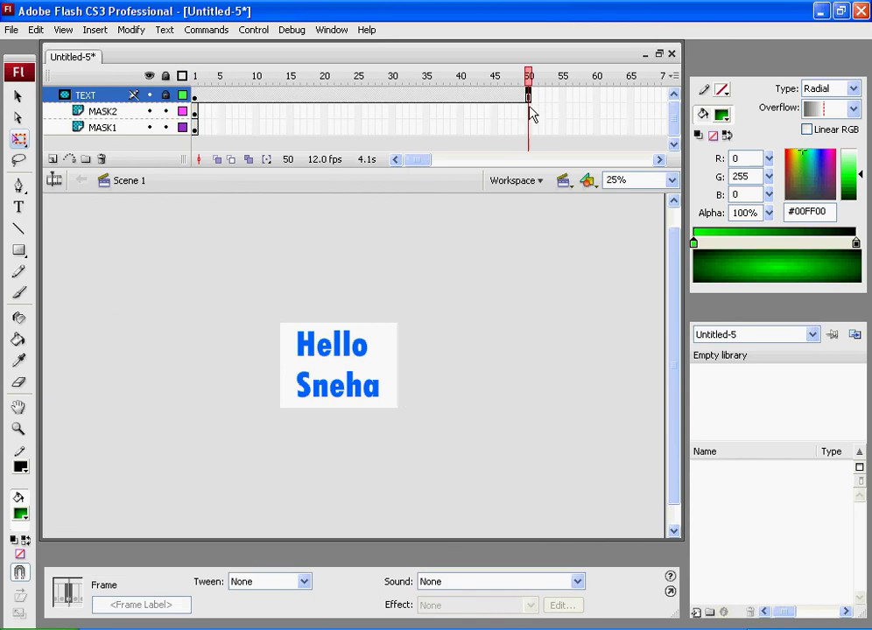
pyautogui.click(530, 112)
pyautogui.press('F5')
pyautogui.click(529, 128)
pyautogui.press('F5')
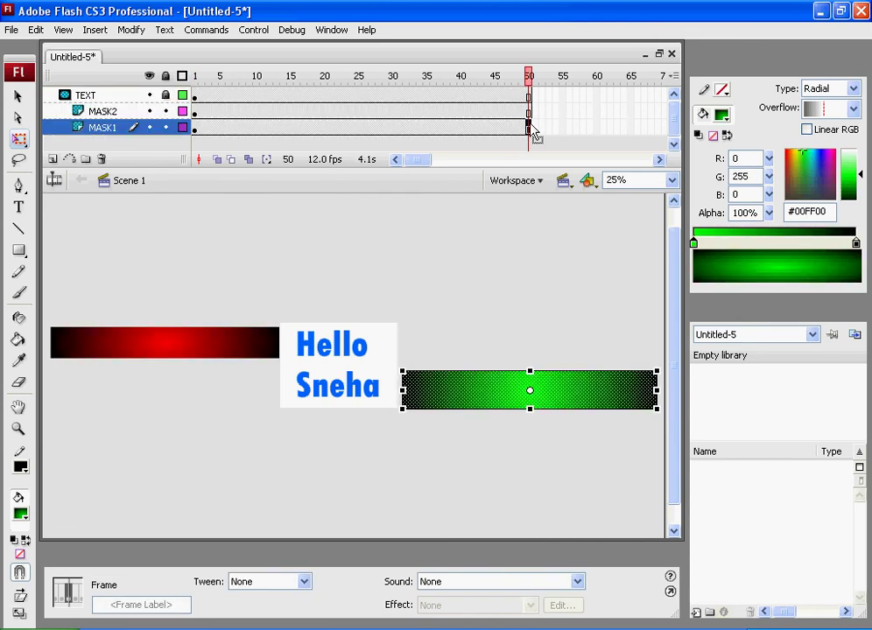
# Create a motion tween on MASK2 and, at frame 50, move the red rectangle across to the stage's right edge
pyautogui.rightClick(529, 112)
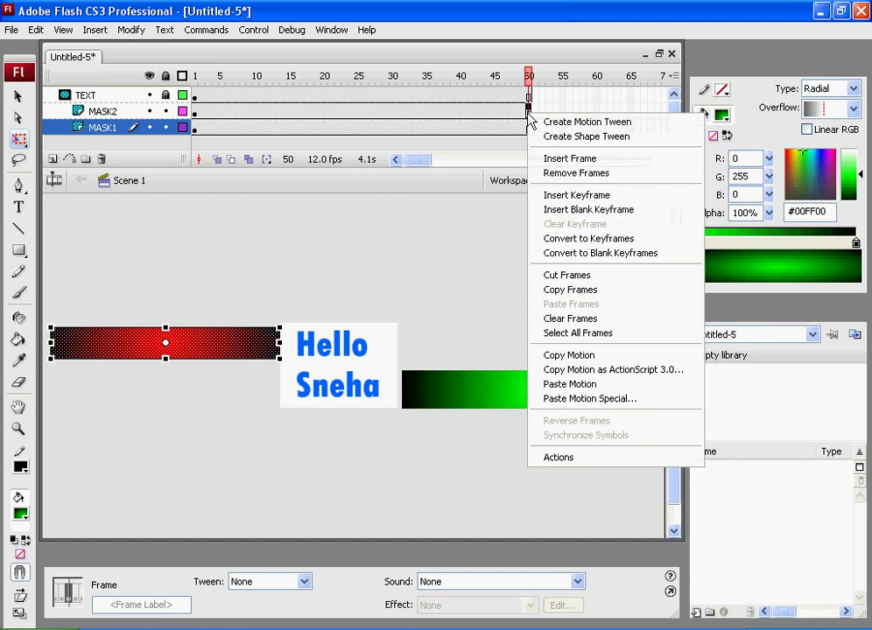
pyautogui.click(535, 121)
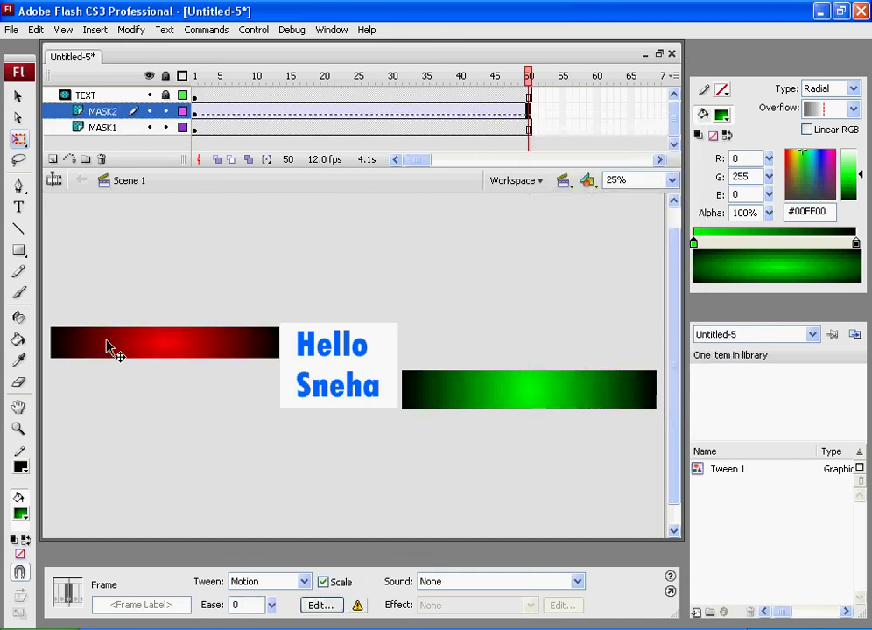
pyautogui.moveTo(111, 347); pyautogui.dragTo(459, 350)
pyautogui.click(492, 206)
# Create a motion tween on MASK1 and, at frame 50, move the green rectangle across to the stage's left edge
pyautogui.click(529, 129)
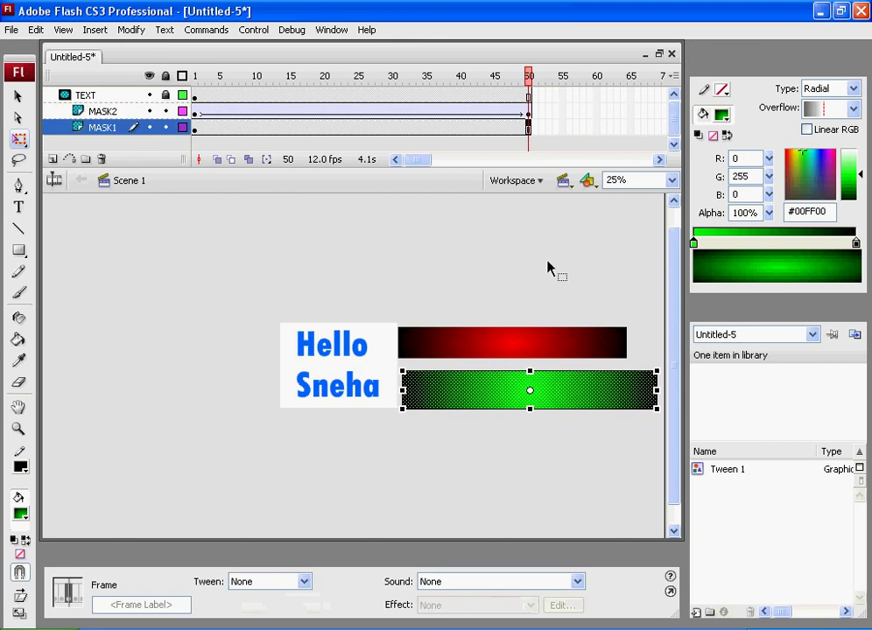
pyautogui.rightClick(531, 137)
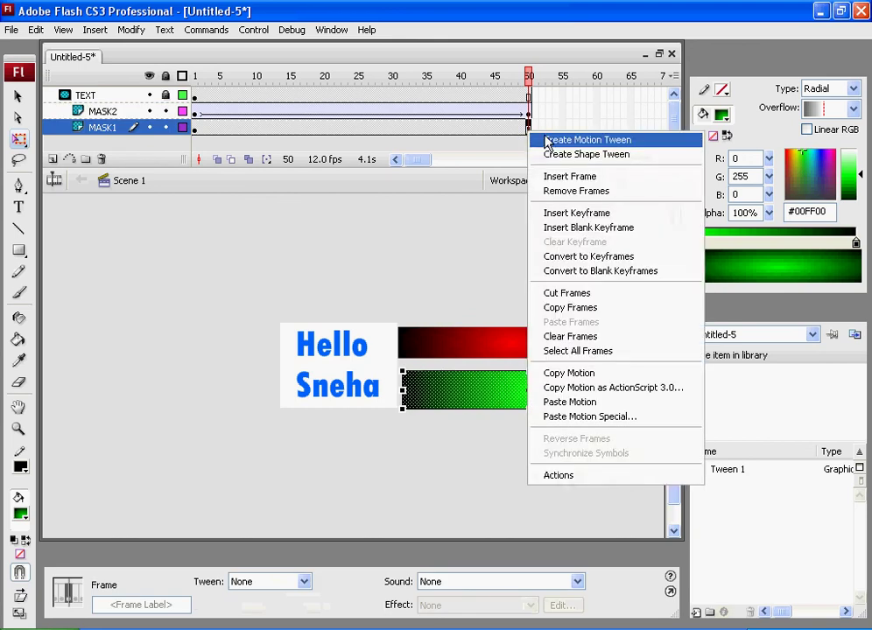
pyautogui.click(583, 140)
pyautogui.moveTo(570, 381); pyautogui.dragTo(188, 396)
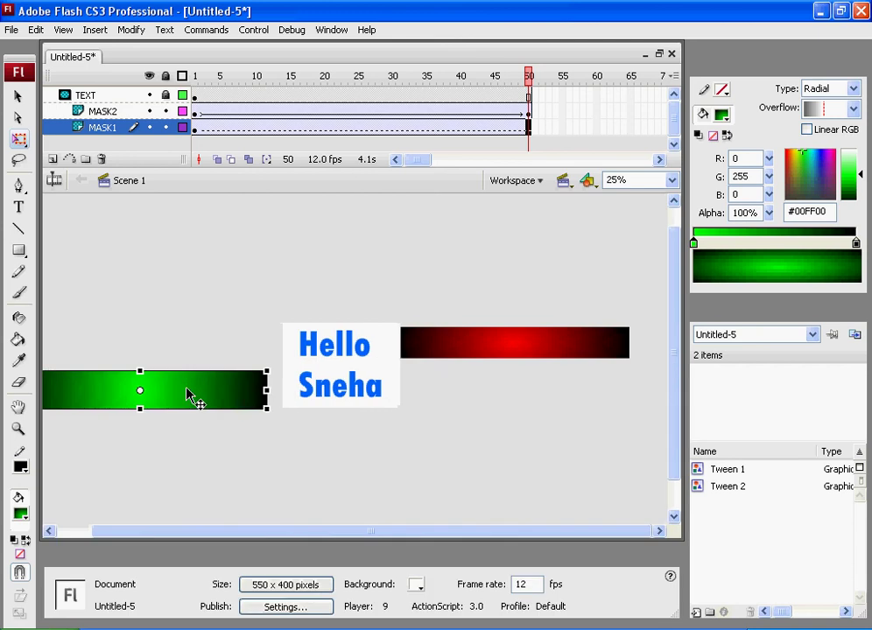
pyautogui.click(361, 284)
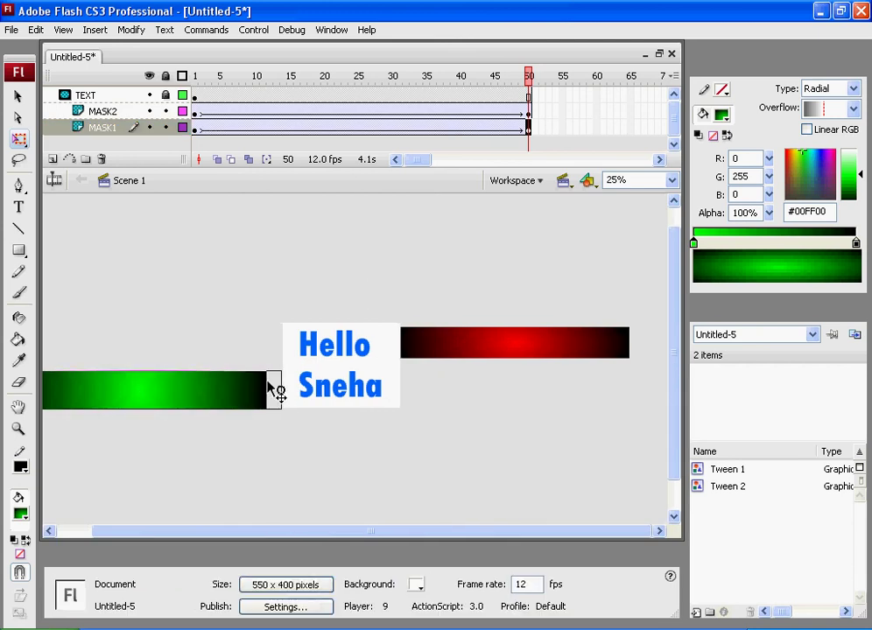
pyautogui.click(271, 392)
pyautogui.click(368, 272)
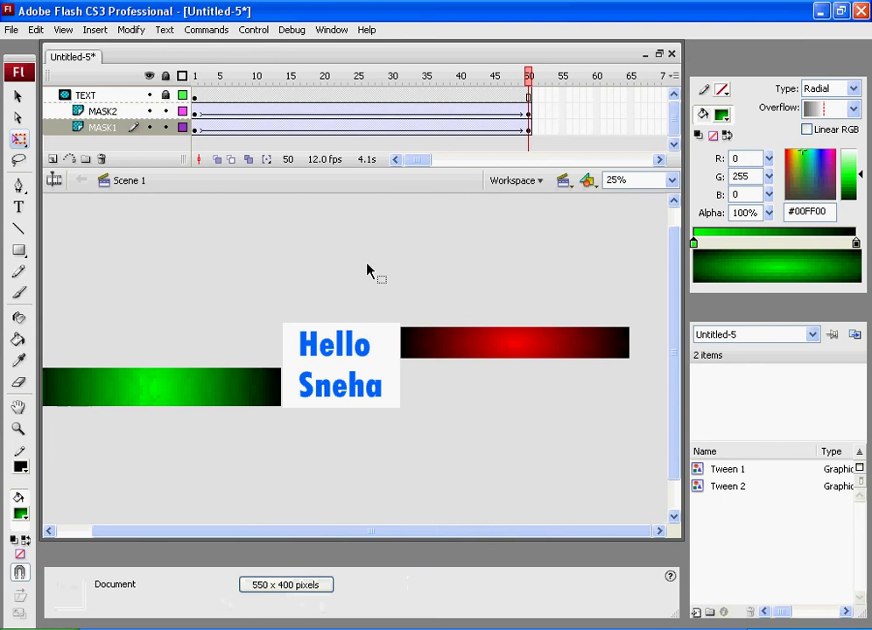
# Test the movie to preview the masked text animation, then close the preview
pyautogui.click(252, 30)
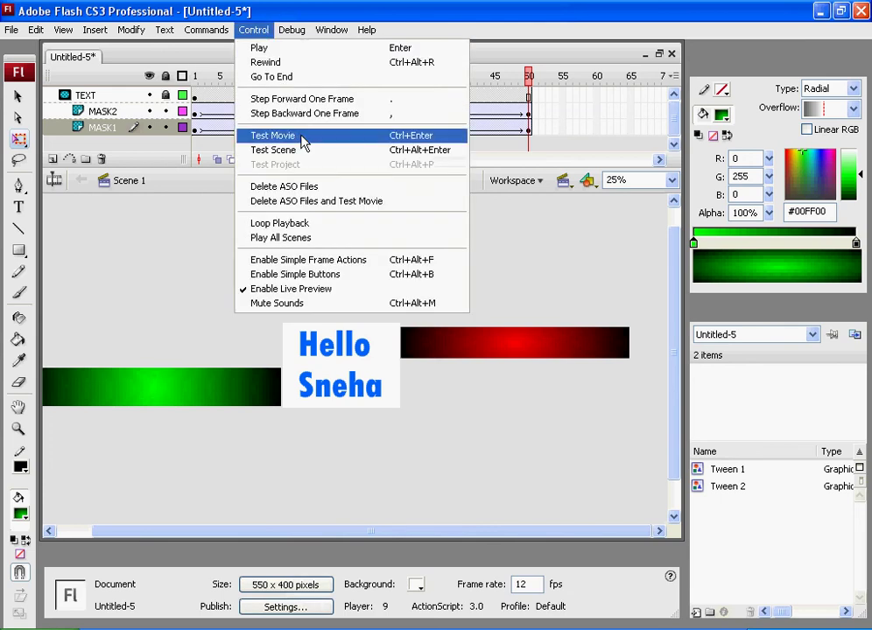
pyautogui.click(300, 136)
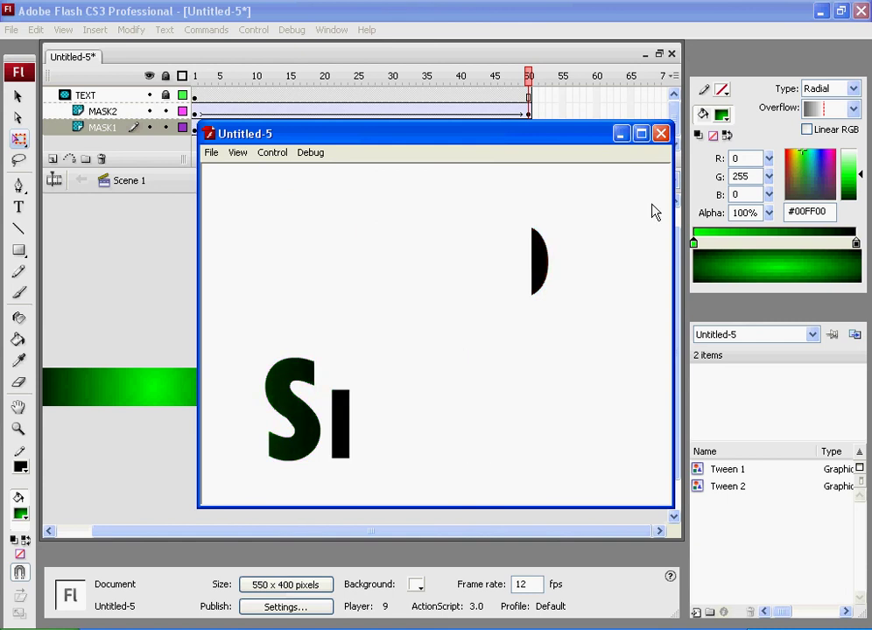
pyautogui.click(661, 134)
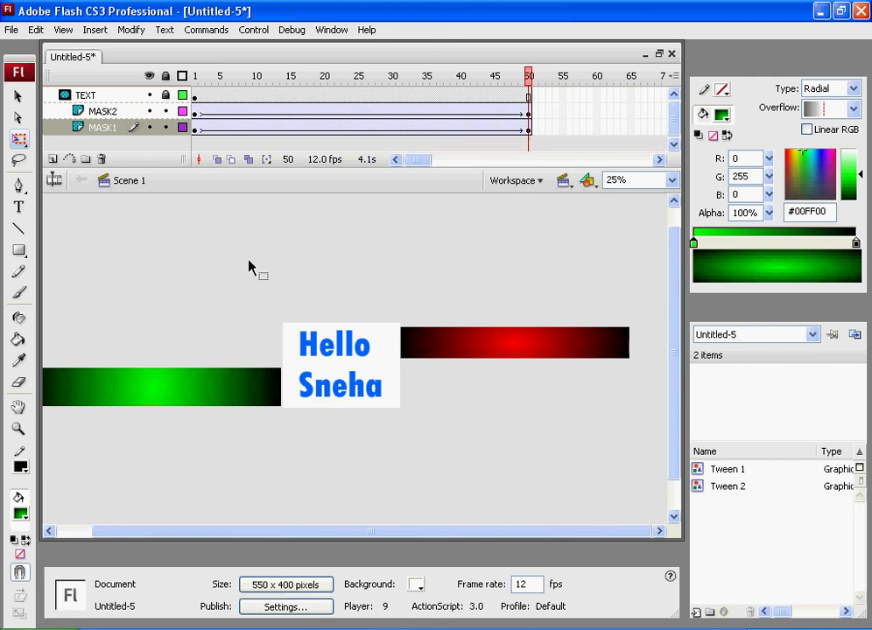
# Set the document's background color to black
pyautogui.rightClick(195, 297)
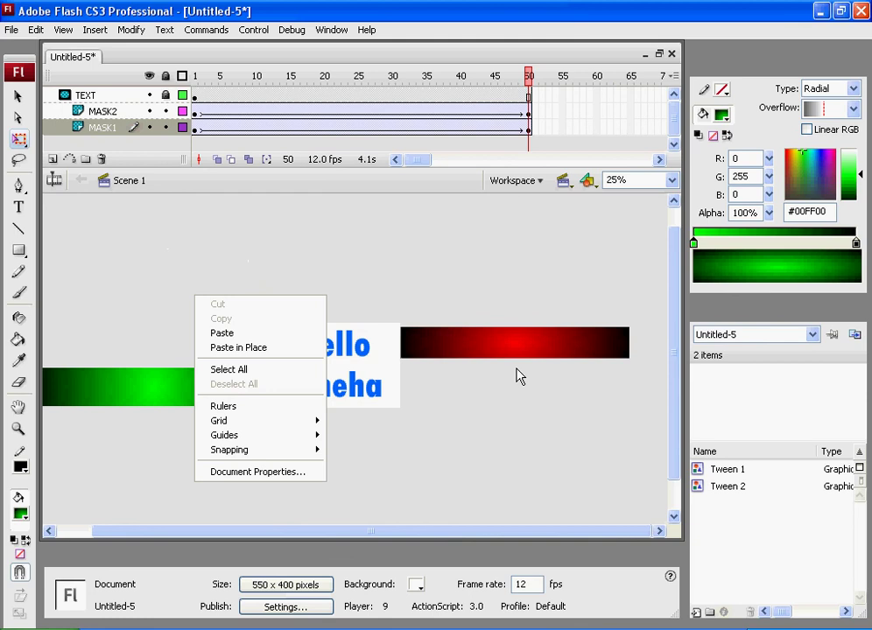
pyautogui.hotkey('ctrl', 'j')
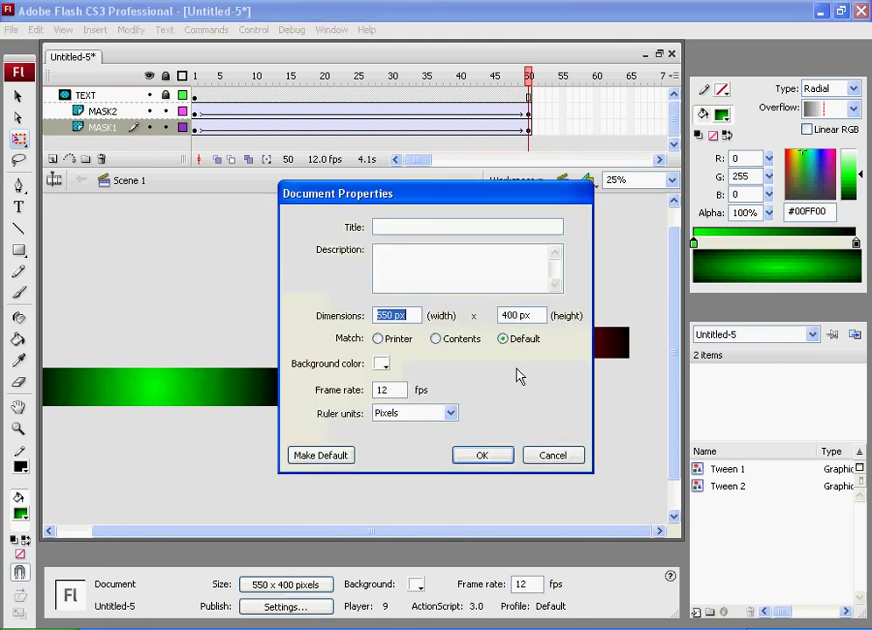
pyautogui.click(381, 363)
pyautogui.click(387, 430)
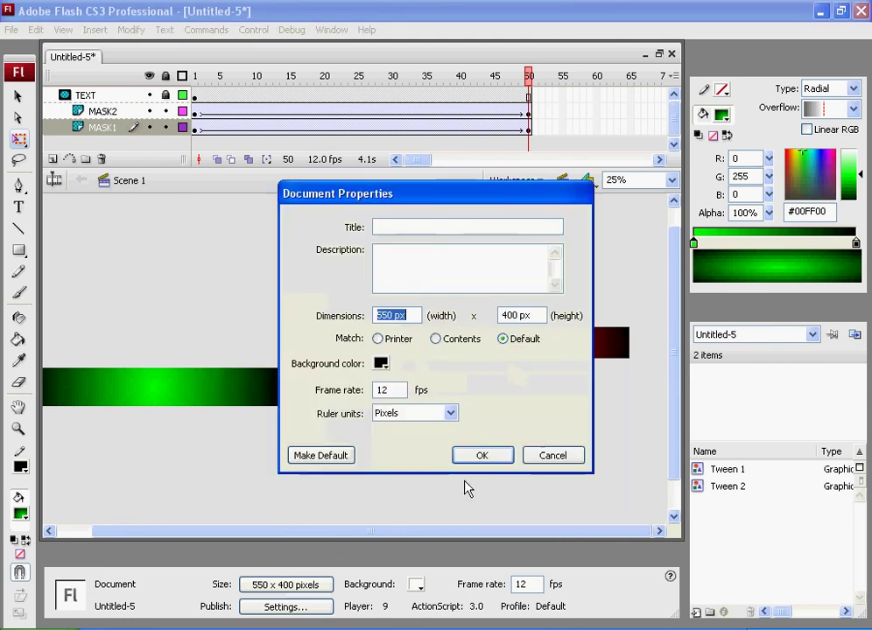
pyautogui.click(469, 455)
# Test the movie again to preview the text animation on the black background, and close the preview
pyautogui.click(253, 30)
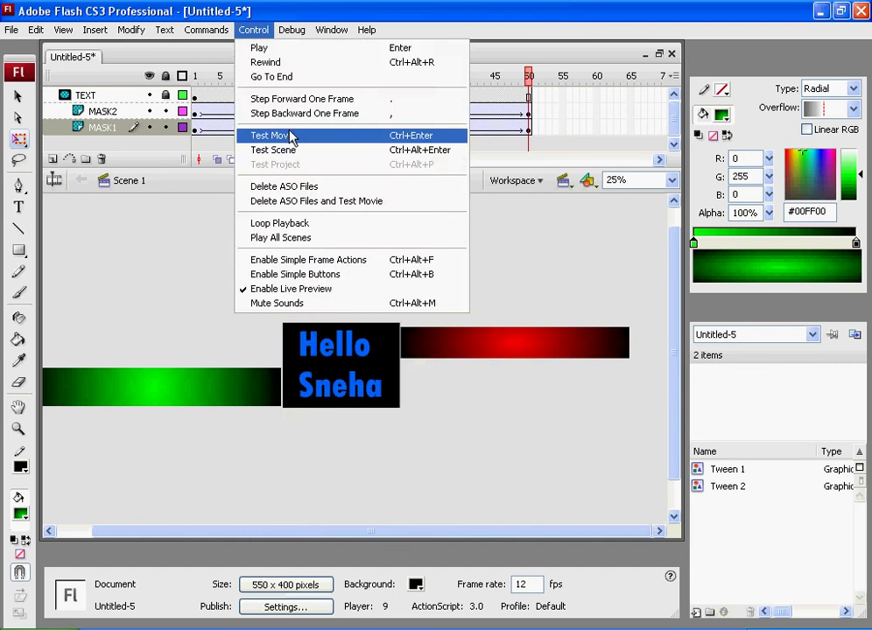
pyautogui.click(291, 136)
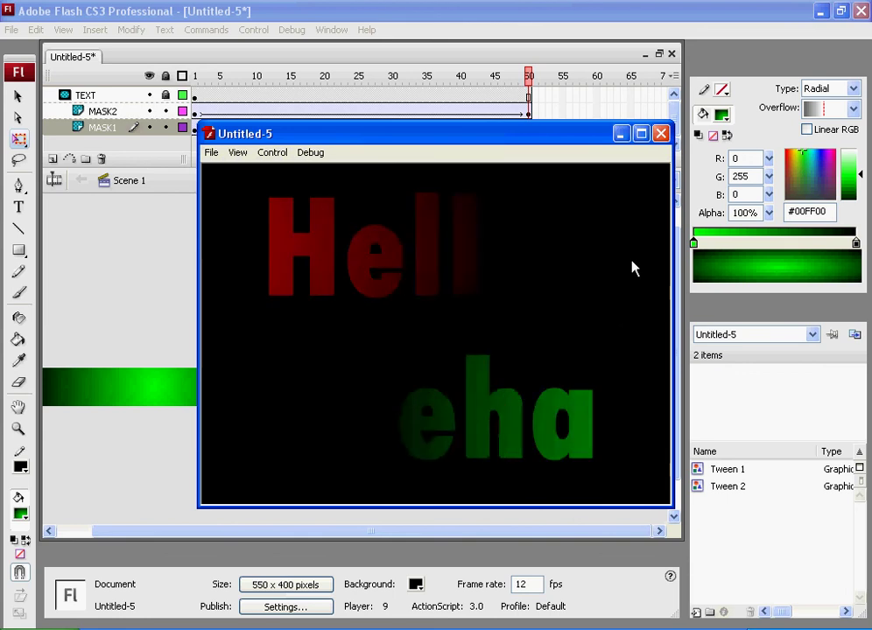
pyautogui.click(662, 134)
# Export the movie to the Desktop as a Flash Movie (*.swf) named HELLO with JPEG quality 100
pyautogui.click(12, 30)
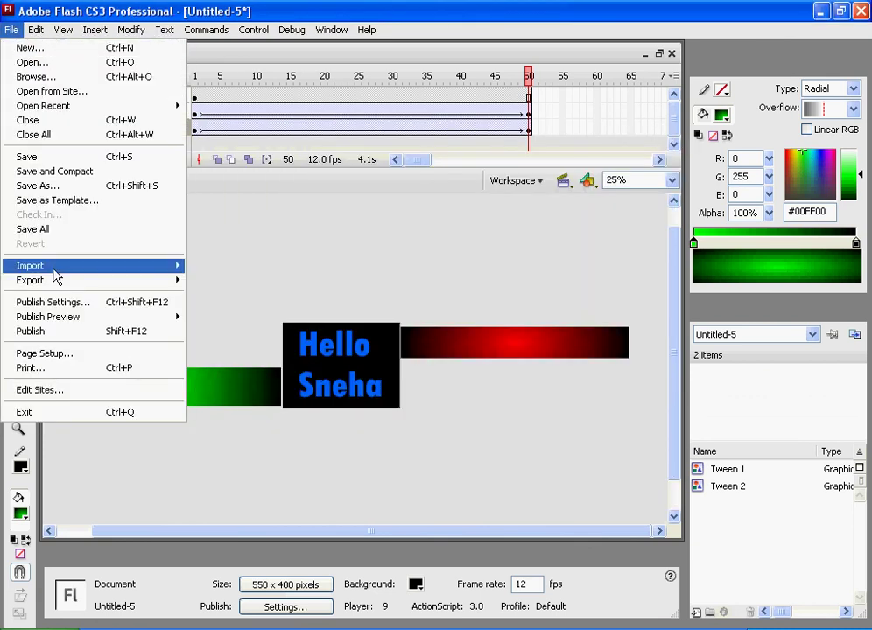
pyautogui.moveTo(132, 286)
pyautogui.click(233, 298)
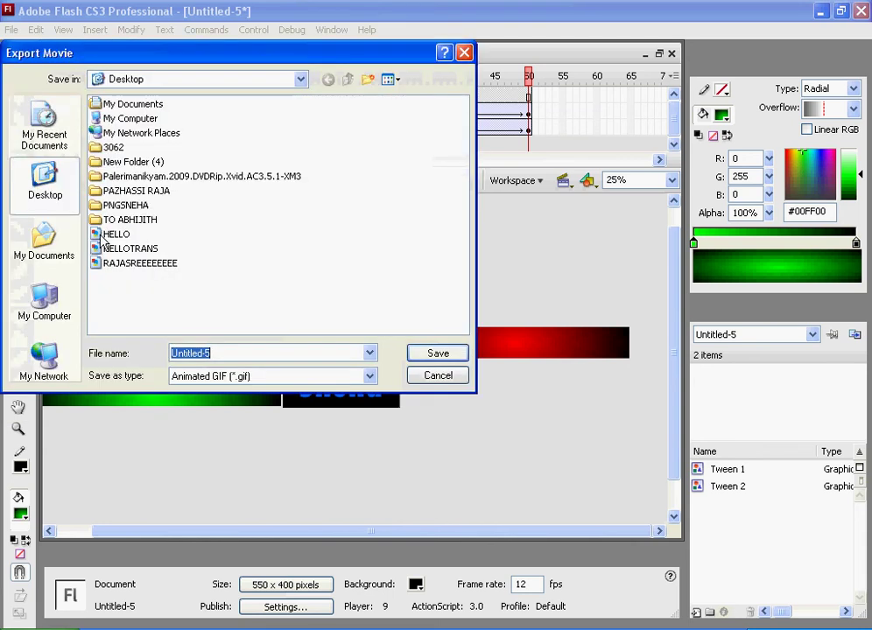
pyautogui.click(369, 377)
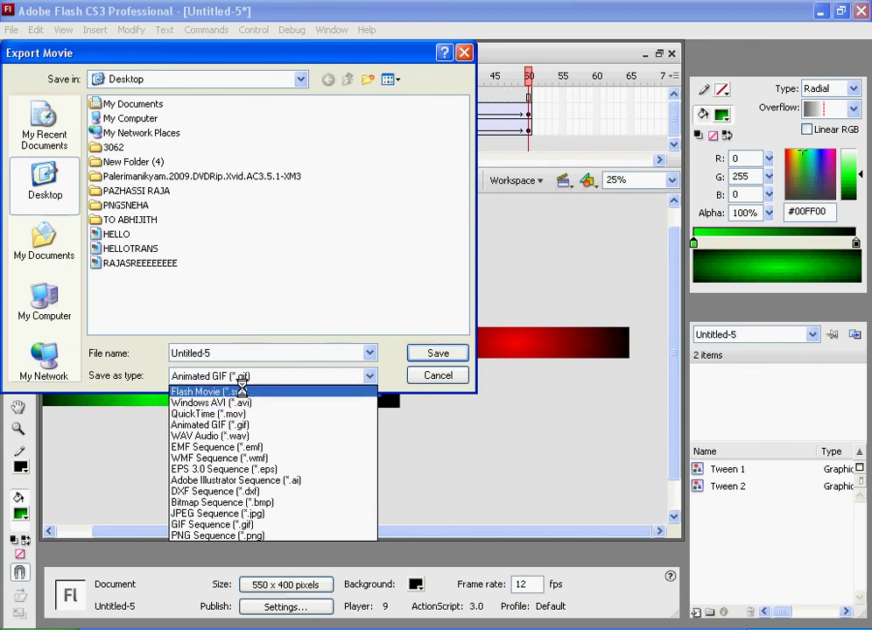
pyautogui.click(242, 392)
pyautogui.doubleClick(250, 349)
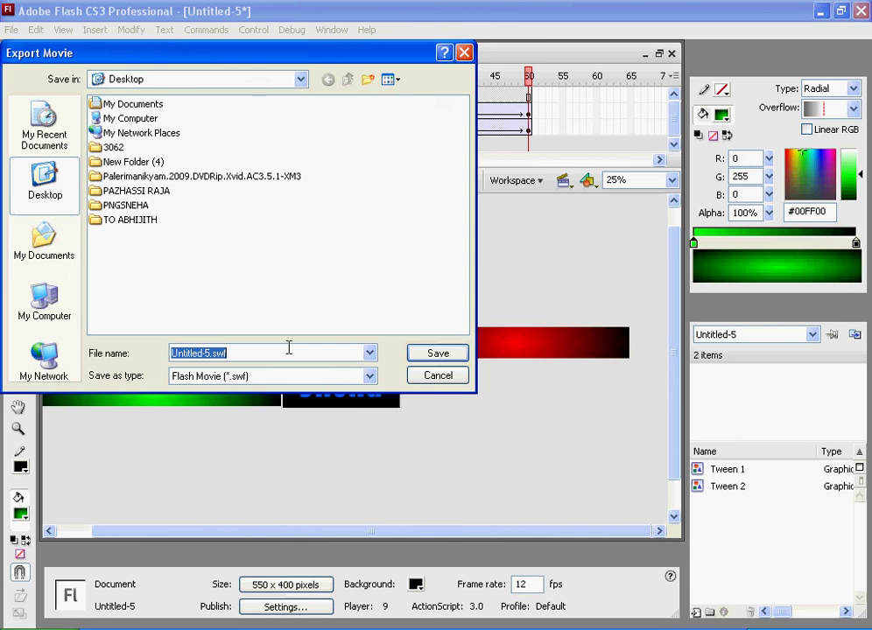
pyautogui.write('HELLO')
pyautogui.click(440, 353)
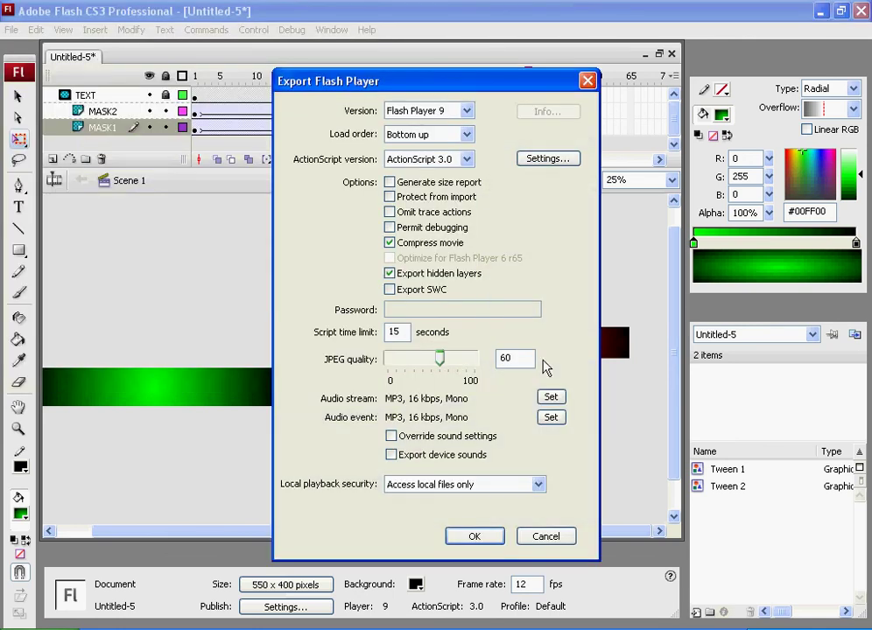
pyautogui.click(472, 360)
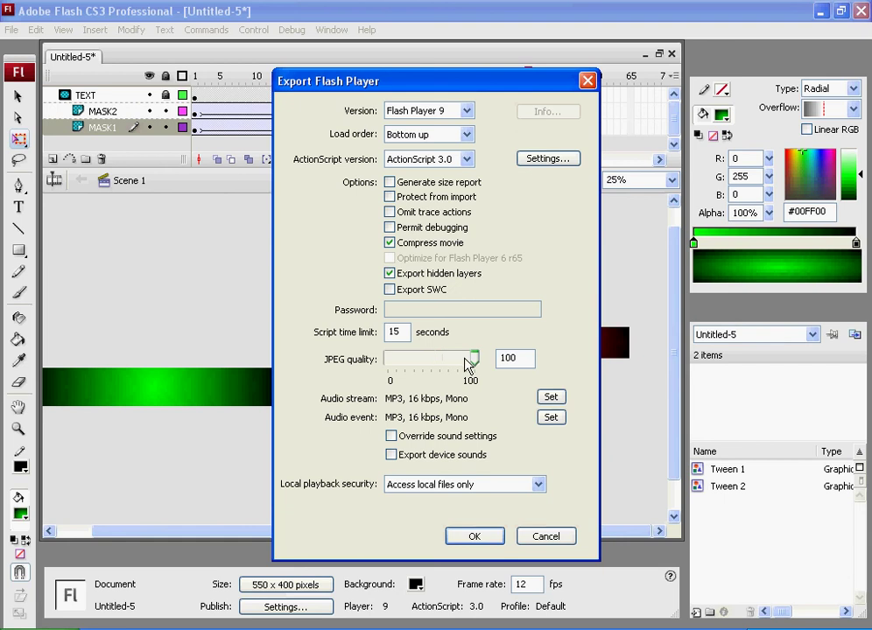
pyautogui.click(479, 537)
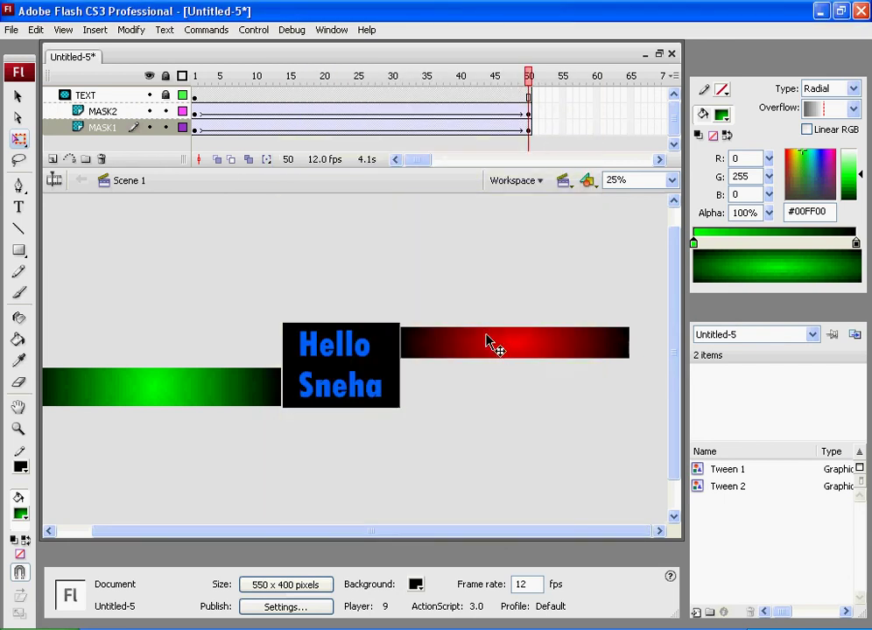